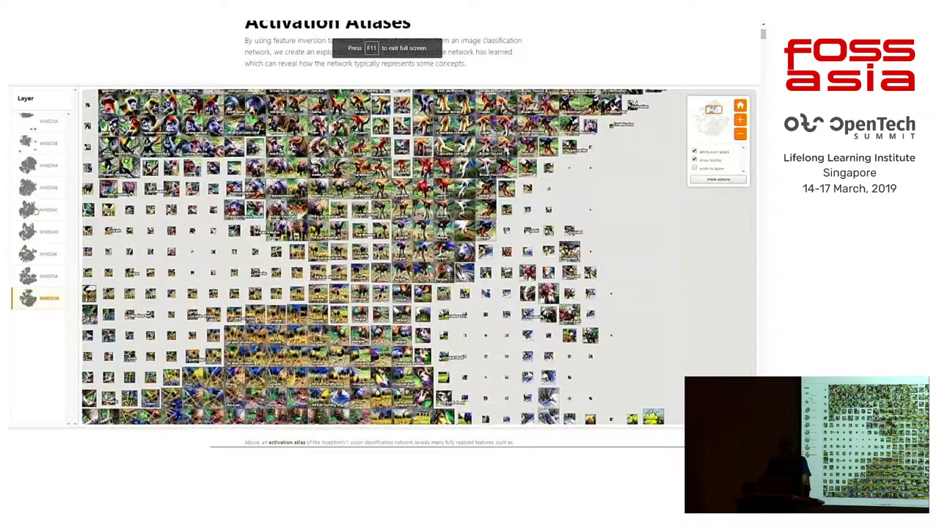
# Step the Activation Atlas through mixed3a, mixed3b and mixed4a, ending on the mixed4c atlas
pyautogui.click(42, 128)
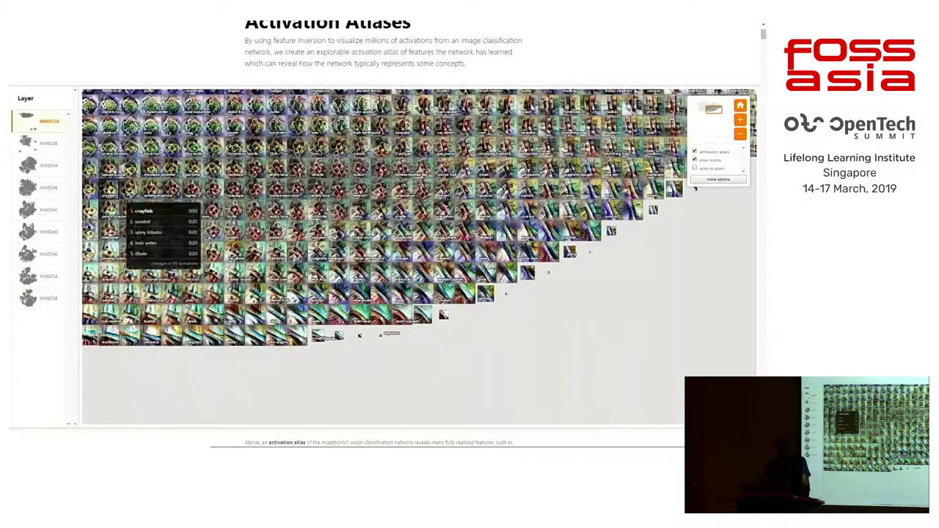
pyautogui.click(31, 149)
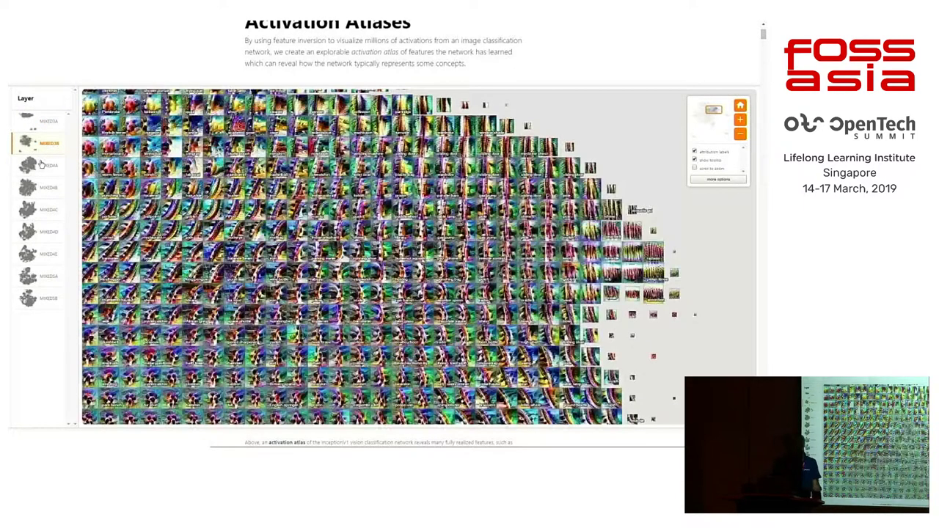
pyautogui.click(42, 165)
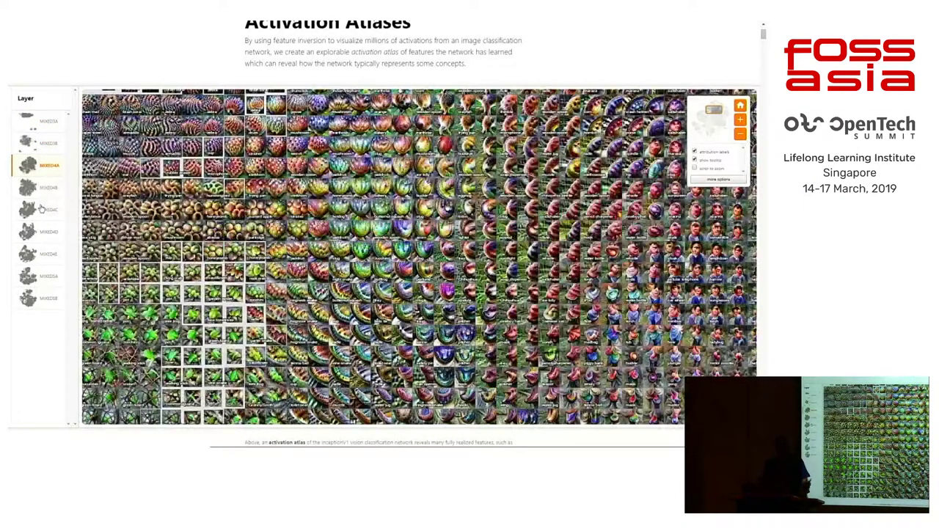
pyautogui.click(42, 209)
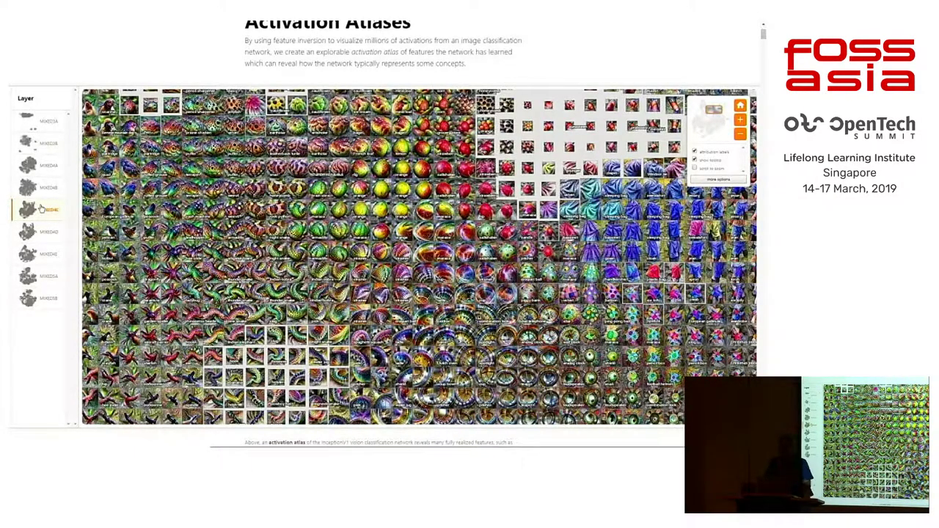
pyautogui.hotkey('alt', 'Tab')
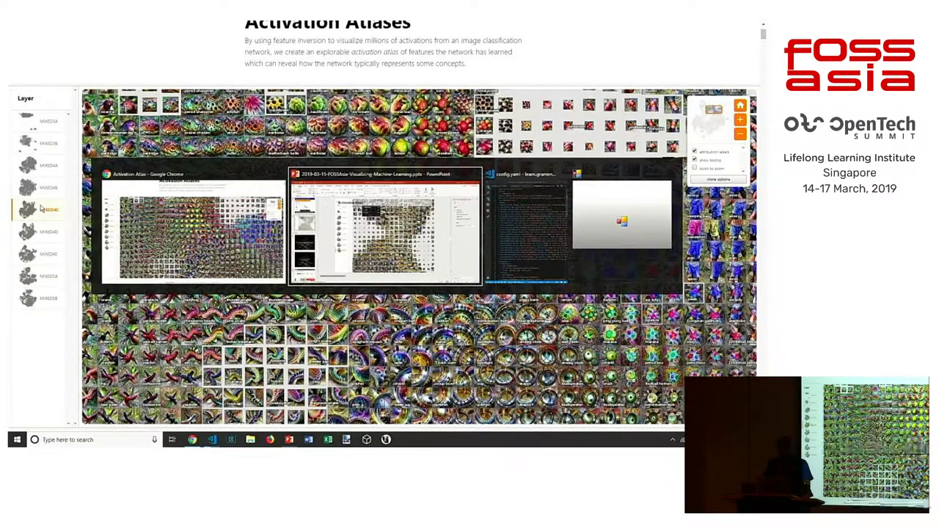
# Return to the Cluster notebook and follow its data.gov.sg link to the Resale Flat Prices dataset
pyautogui.press('Escape')
pyautogui.hotkey('ctrl', 'Tab')
pyautogui.hotkey('ctrl', 'Tab')
pyautogui.hotkey('ctrl', 'Tab')
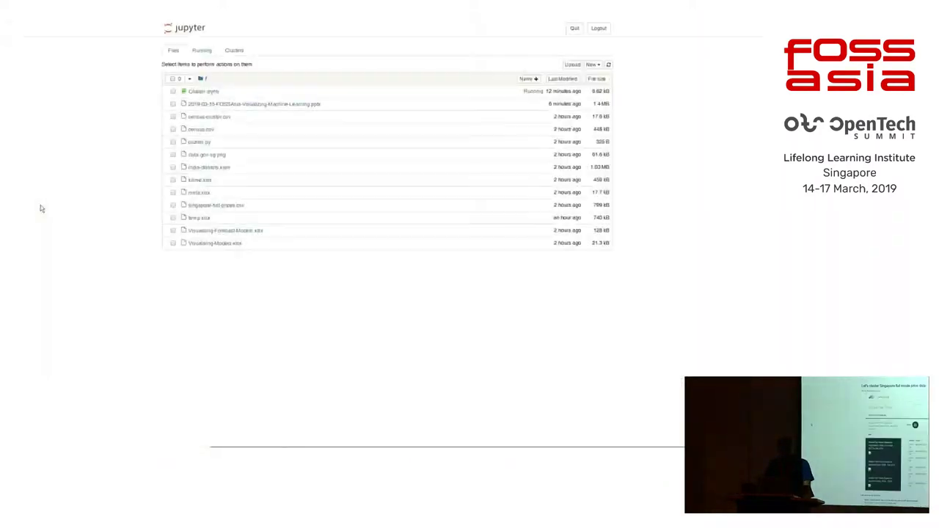
pyautogui.hotkey('ctrl', 'shift', 'Tab')
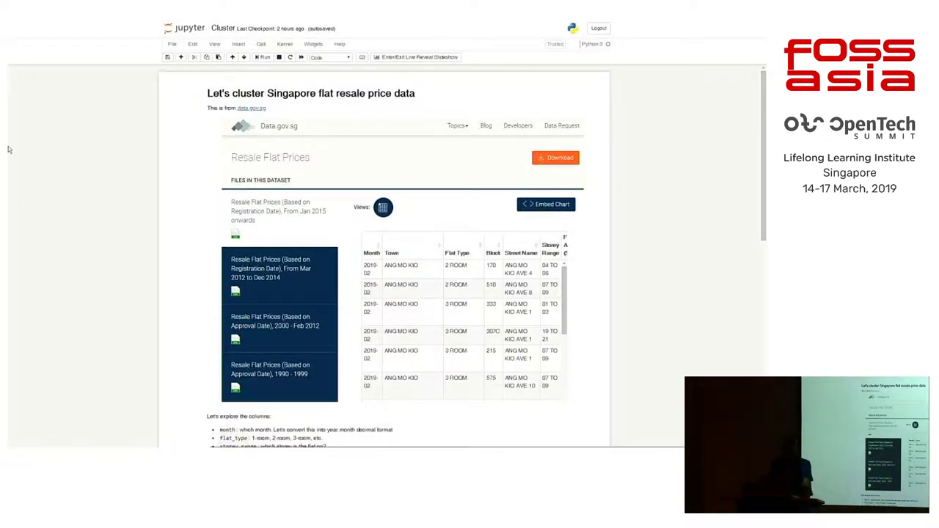
pyautogui.click(260, 110)
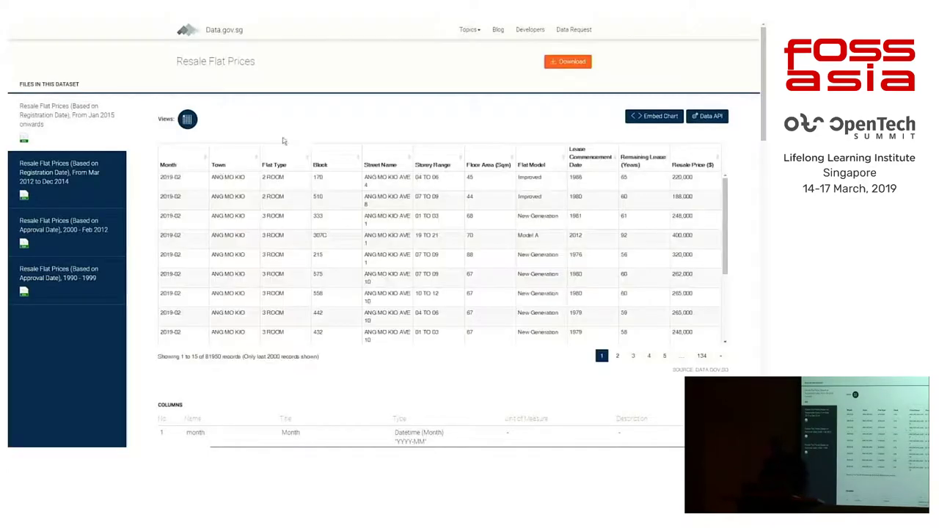
# Zoom the Resale Flat Prices table to 125% and pick out row one's 220,000 resale price
pyautogui.hotkey('ctrl', '+')
pyautogui.hotkey('ctrl', '+')
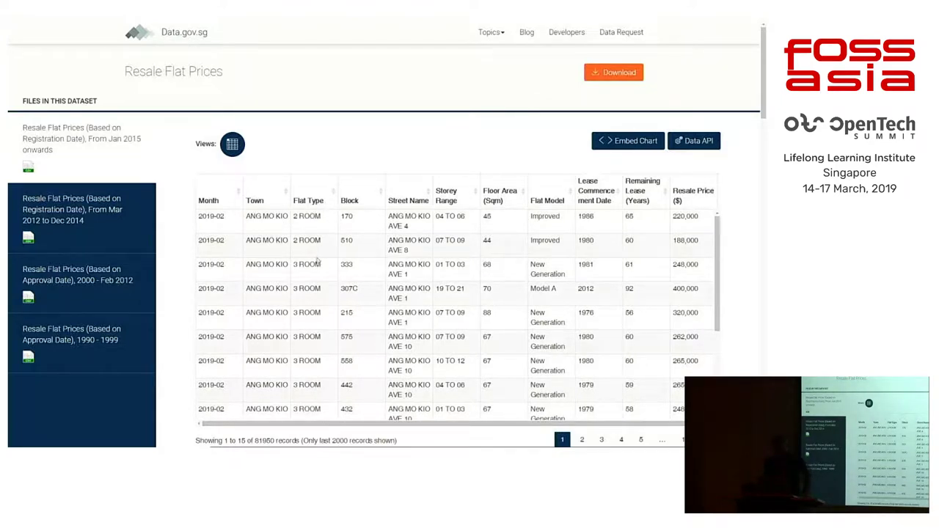
pyautogui.hscroll(1, 558, 230)
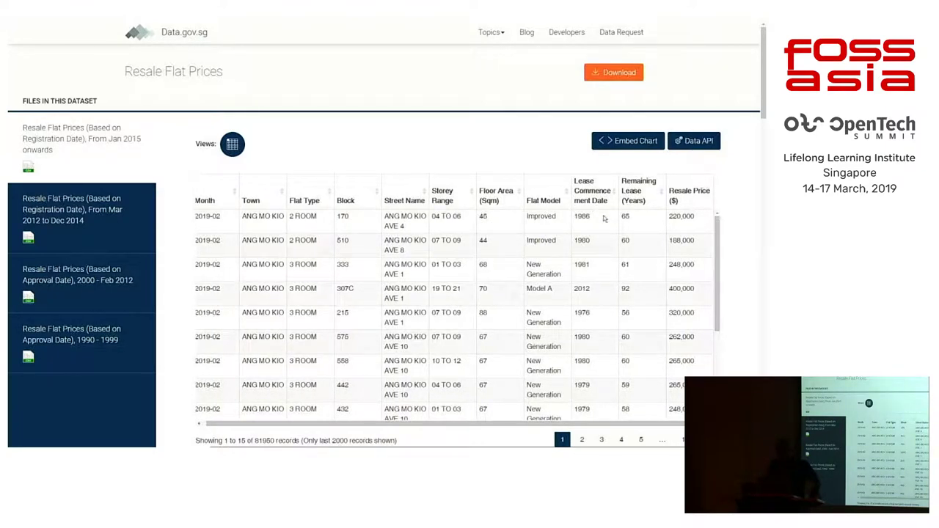
pyautogui.doubleClick(679, 215)
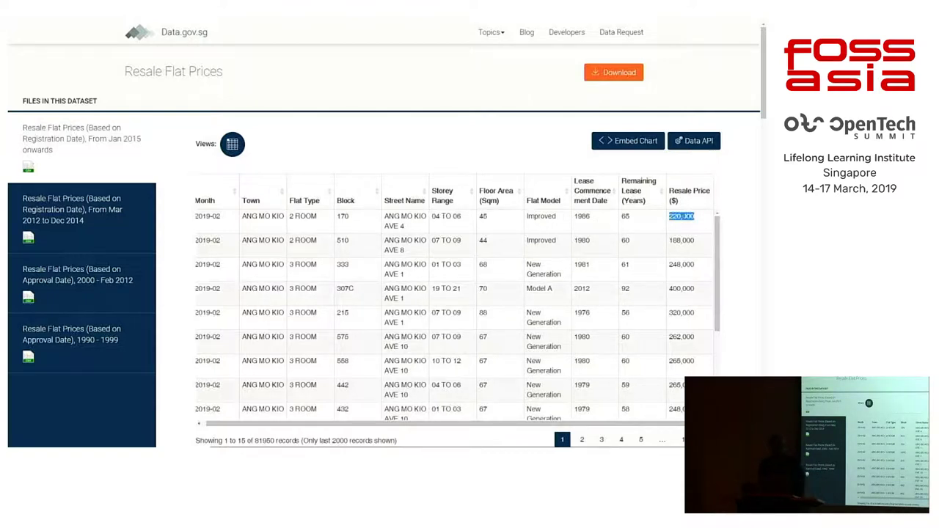
pyautogui.click(642, 302)
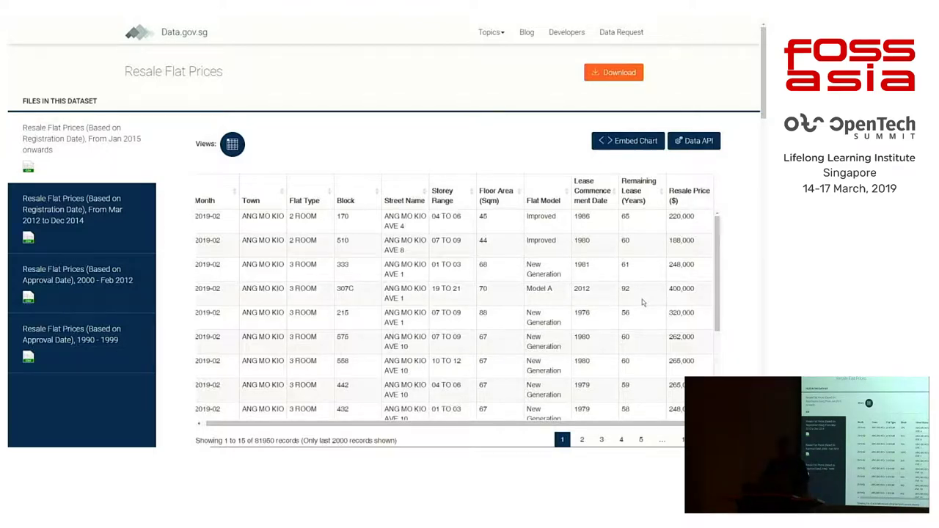
# Enlarge the notebook and rerun the pandas cell that loads the flat prices
pyautogui.hotkey('alt', 'Tab')
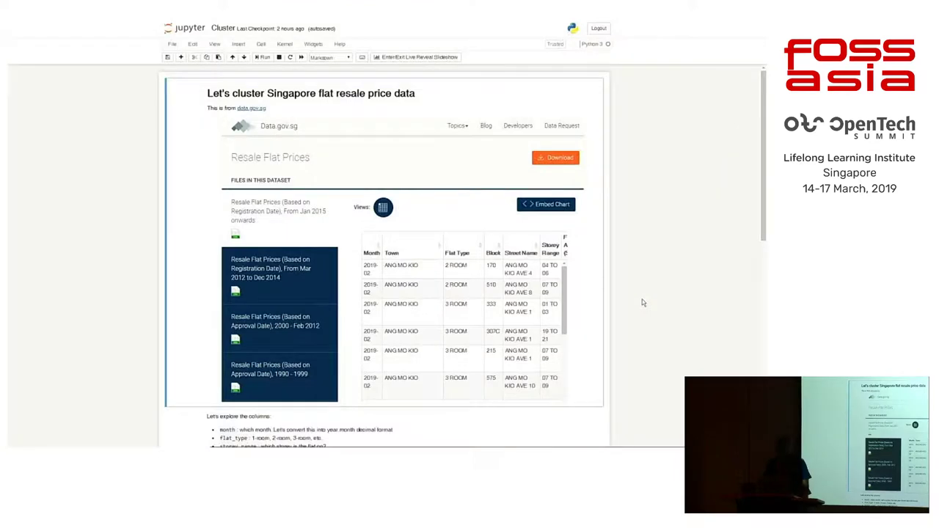
pyautogui.scroll(-8, 642, 299)
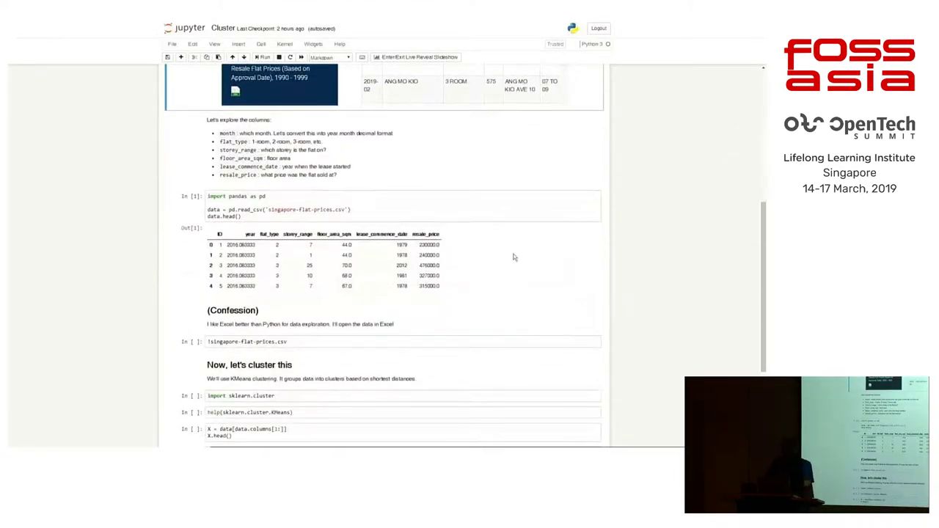
pyautogui.click(321, 216)
pyautogui.hotkey('ctrl', '+')
pyautogui.hotkey('ctrl', '+')
pyautogui.hotkey('ctrl', '+')
pyautogui.hotkey('ctrl', '+')
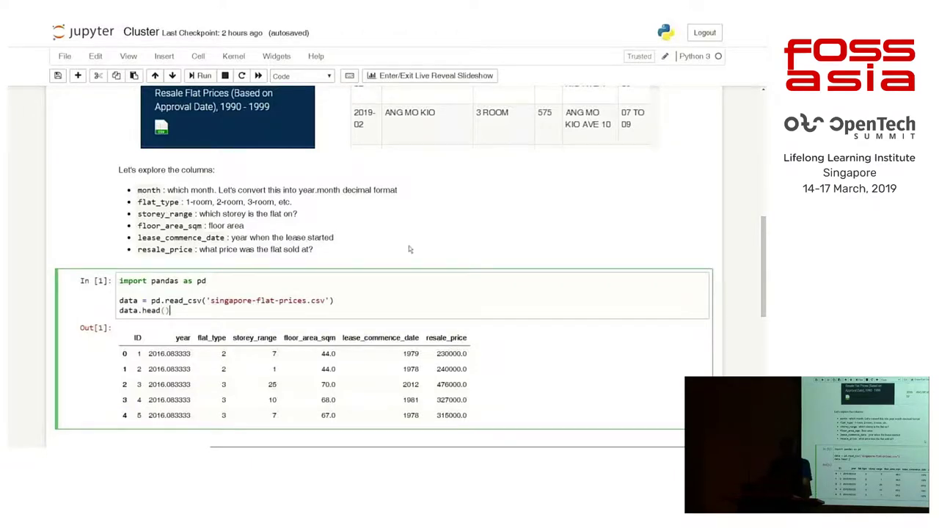
pyautogui.scroll(-1, 381, 235)
pyautogui.hotkey('shift', 'Return')
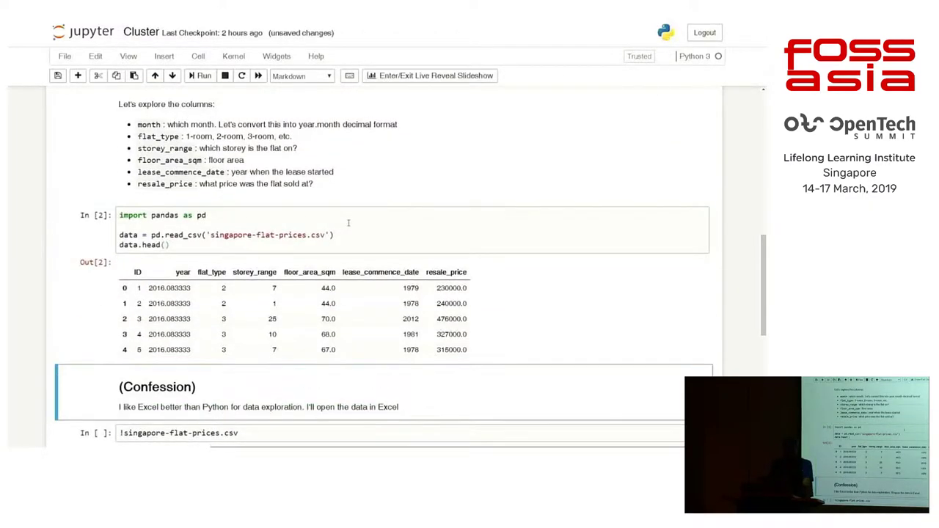
# Run the shell cell that opens singapore-flat-prices.csv in Excel
pyautogui.scroll(-1, 110, 147)
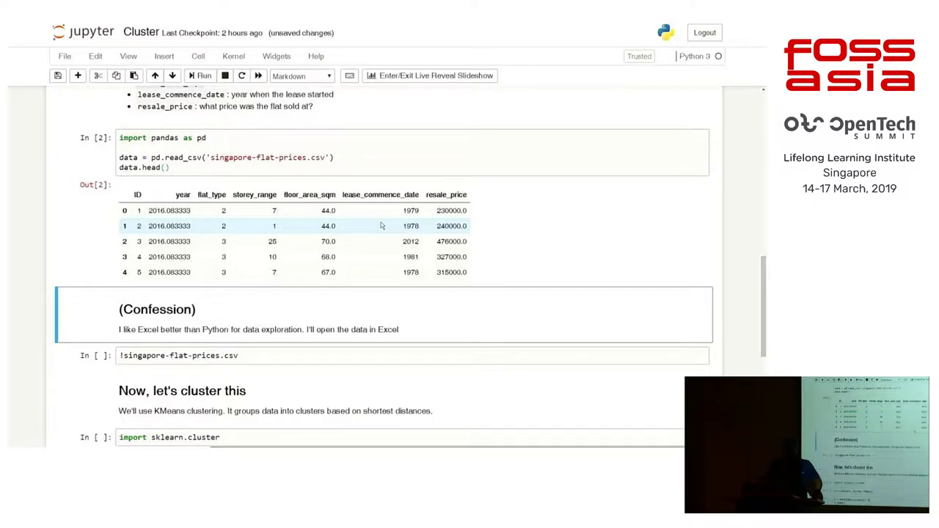
pyautogui.scroll(-2, 381, 226)
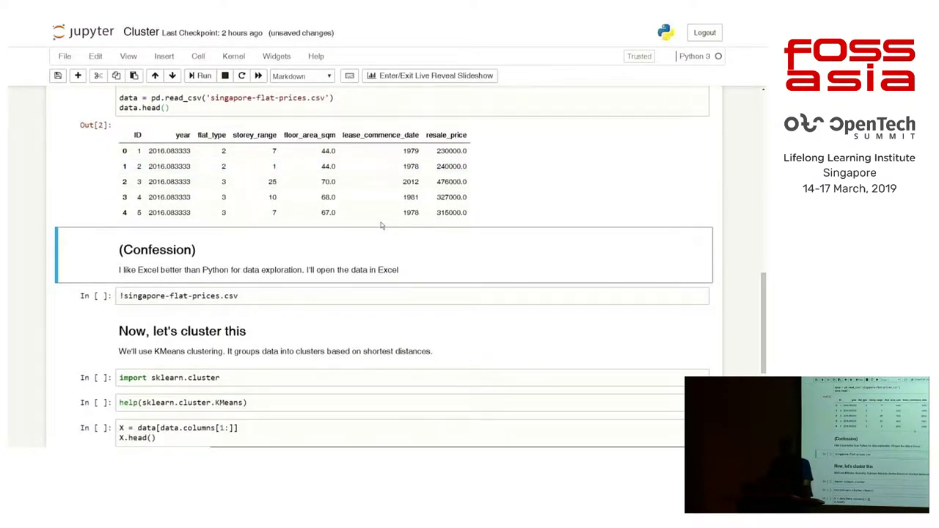
pyautogui.hotkey('shift', 'Return')
pyautogui.hotkey('shift', 'Return')
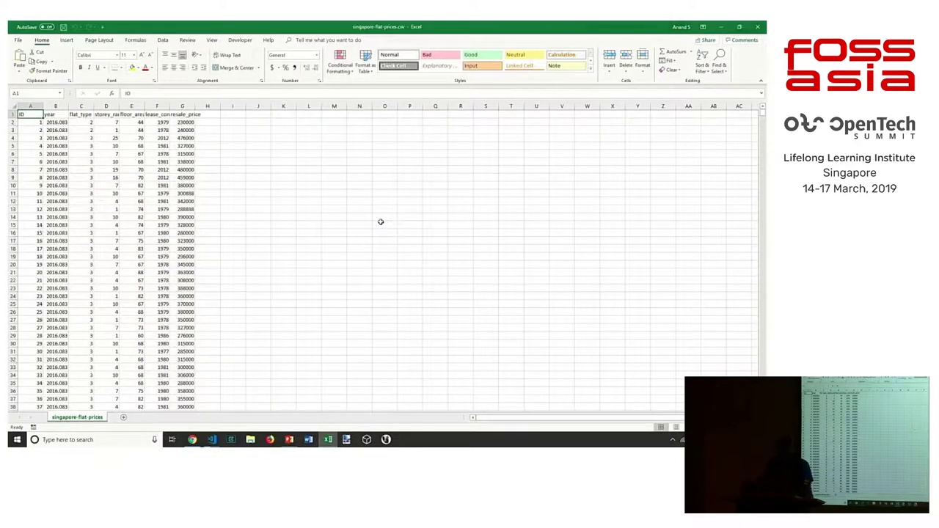
# Create a PivotTable on a new sheet, undo the trial year column field, and return to the data
pyautogui.scroll(5, 381, 221)
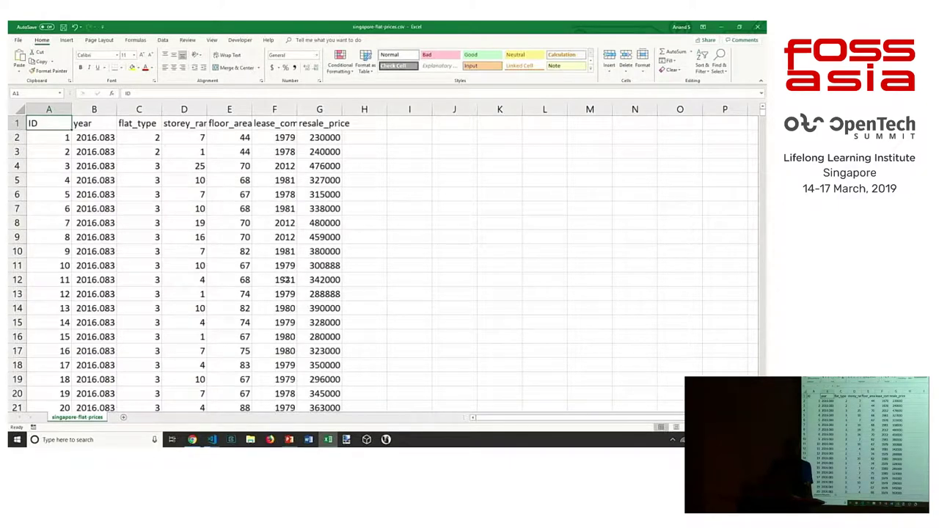
pyautogui.press('Right')
pyautogui.hotkey('alt', 'd')
pyautogui.press('p')
pyautogui.hotkey('alt', 'f')
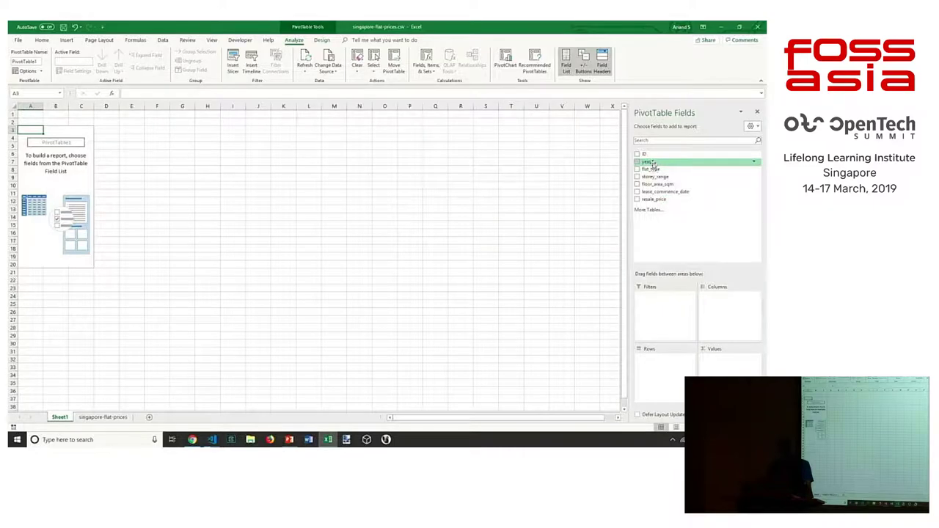
pyautogui.moveTo(649, 161); pyautogui.dragTo(717, 329)
pyautogui.hotkey('ctrl', 'z')
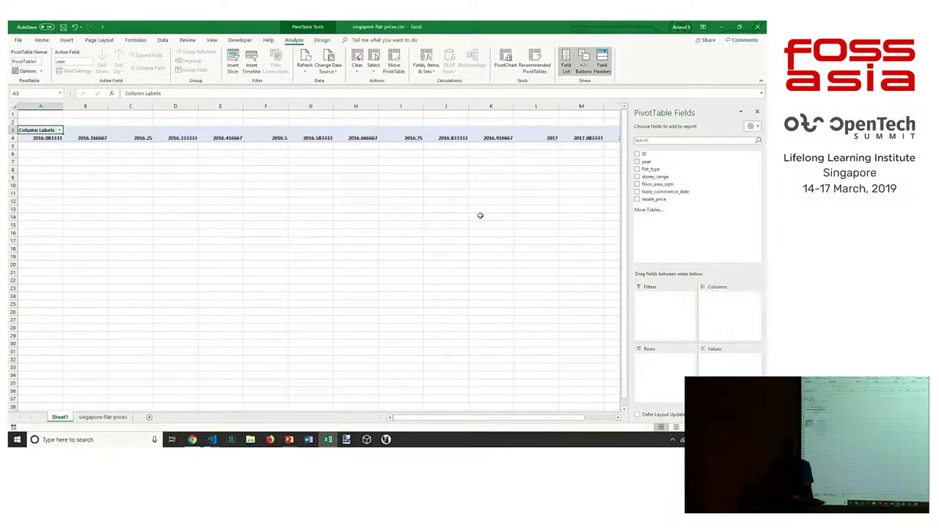
pyautogui.hotkey('ctrl', 'pagedown')
pyautogui.hotkey('ctrl', 'shift', 'l')
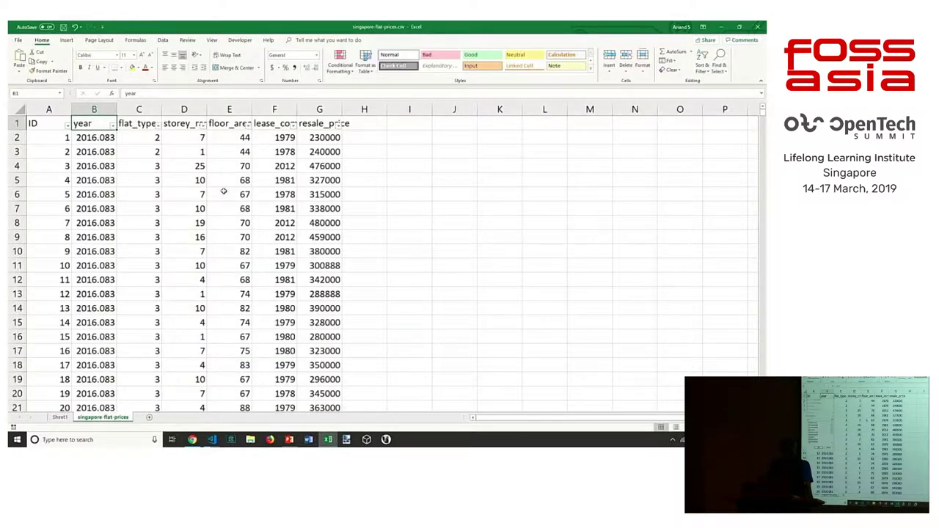
pyautogui.hotkey('alt', 'Down')
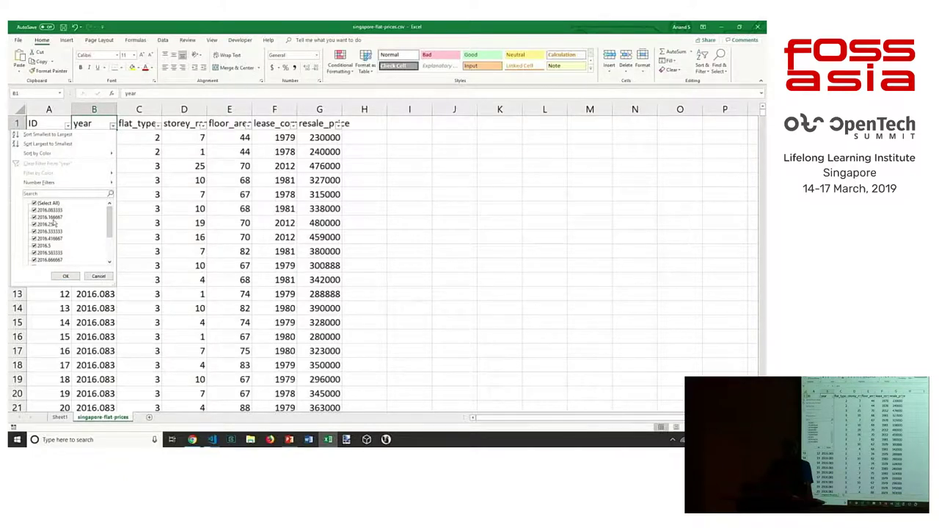
pyautogui.scroll(-2, 54, 221)
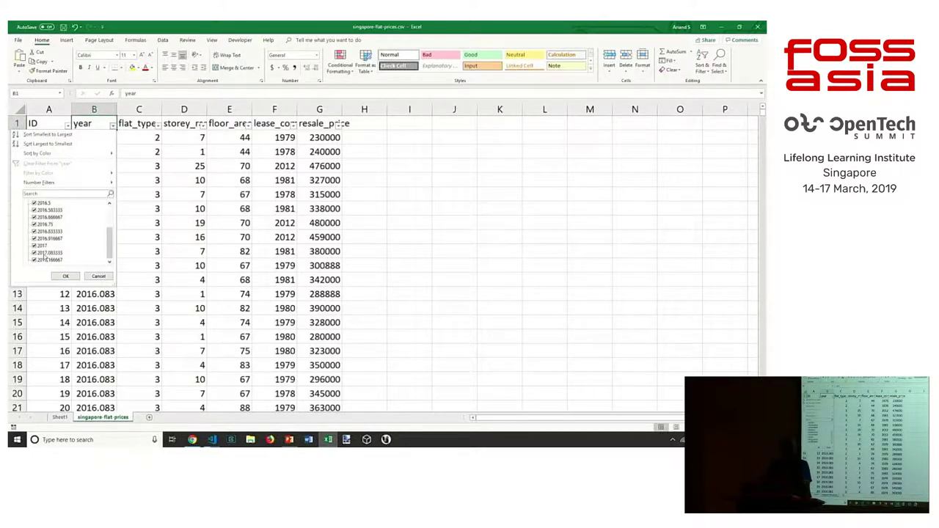
pyautogui.press('Escape')
pyautogui.press('Right')
pyautogui.hotkey('alt', 'Down')
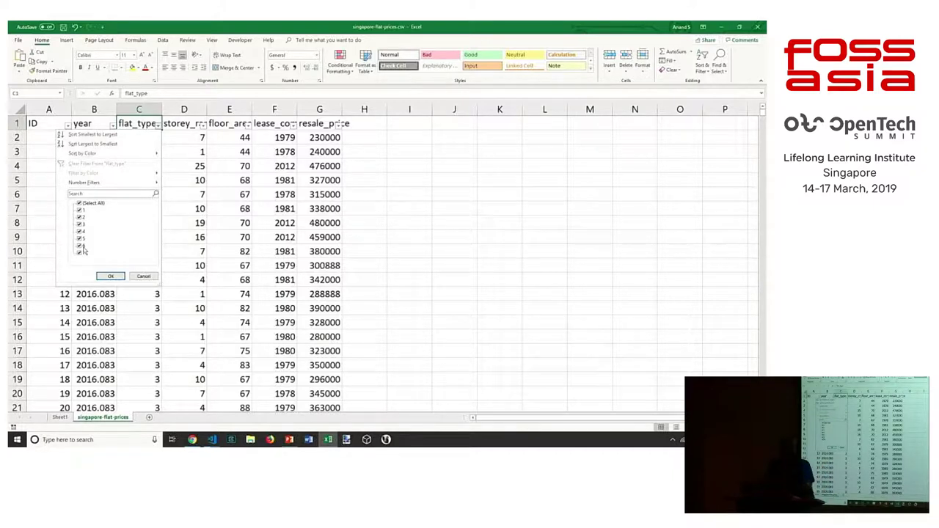
pyautogui.press('Escape')
pyautogui.press('Right')
pyautogui.hotkey('alt', 'Down')
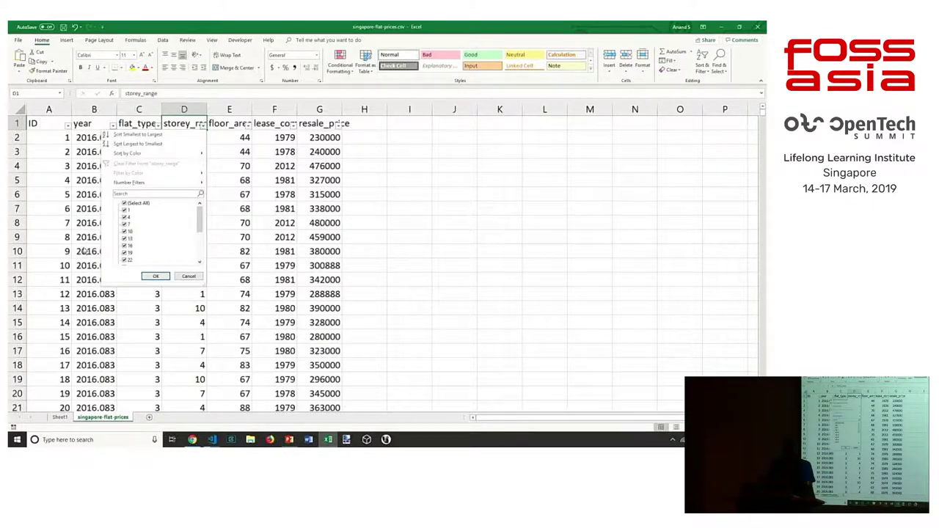
pyautogui.scroll(-3, 197, 243)
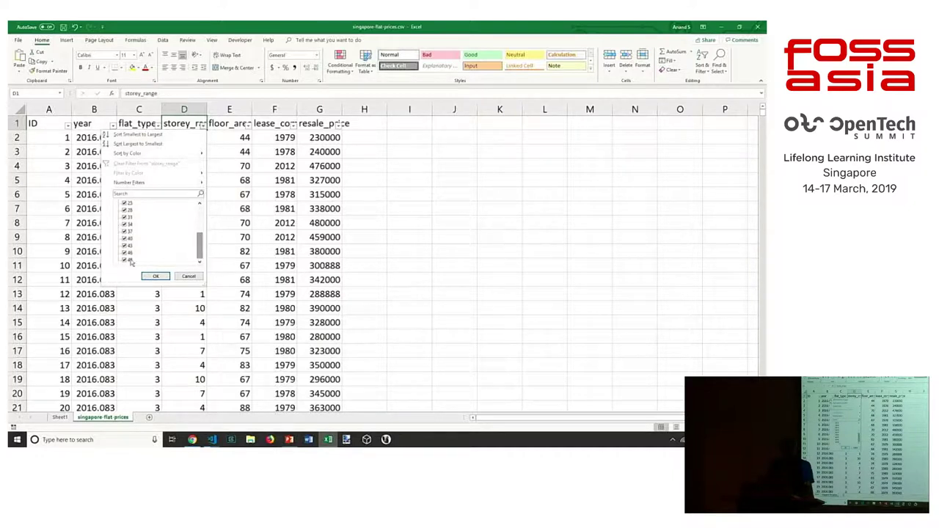
pyautogui.press('Escape')
pyautogui.press('Right')
pyautogui.hotkey('alt', 'Down')
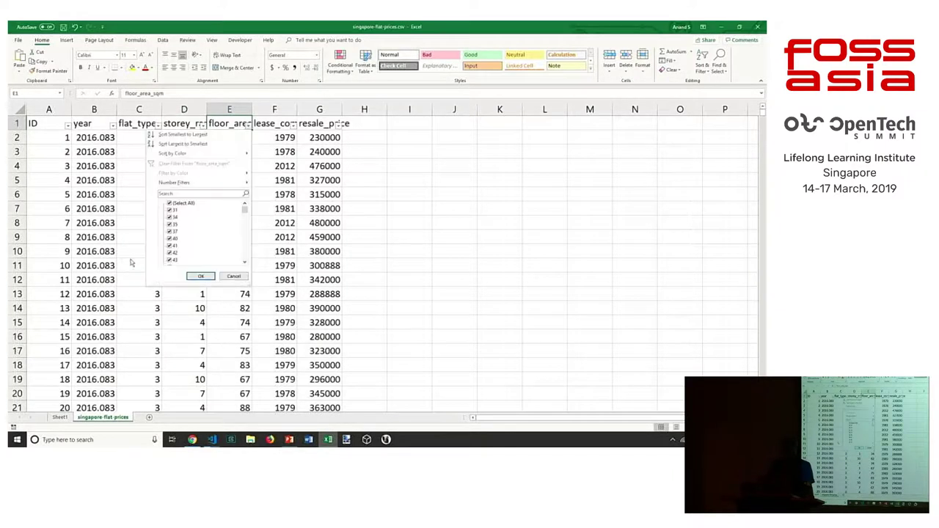
pyautogui.scroll(-5, 195, 252)
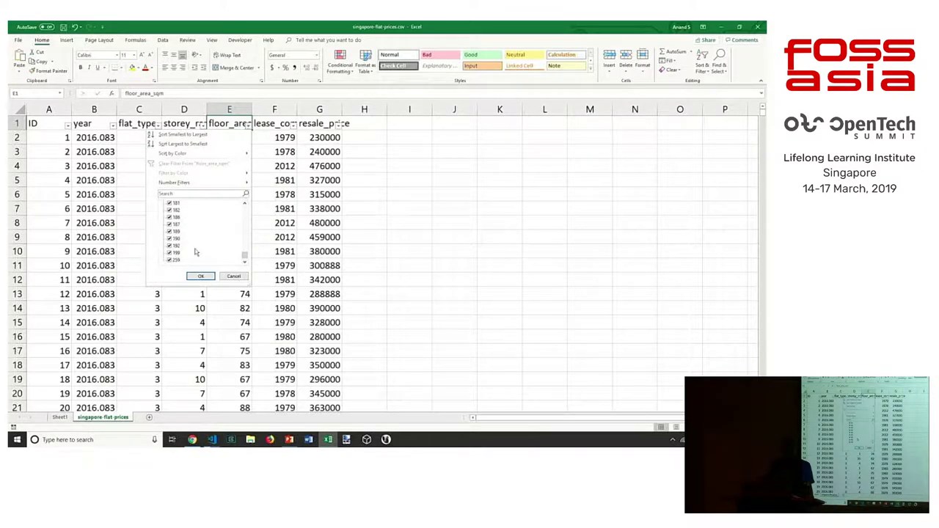
pyautogui.press('Escape')
pyautogui.press('Right')
pyautogui.hotkey('alt', 'Down')
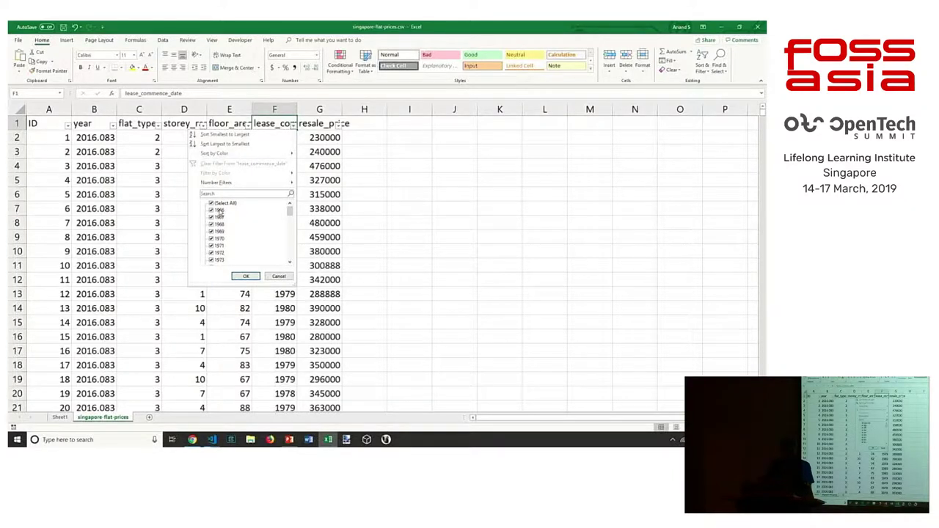
pyautogui.scroll(-10, 231, 227)
pyautogui.press('Escape')
pyautogui.press('Right')
pyautogui.hotkey('alt', 'Down')
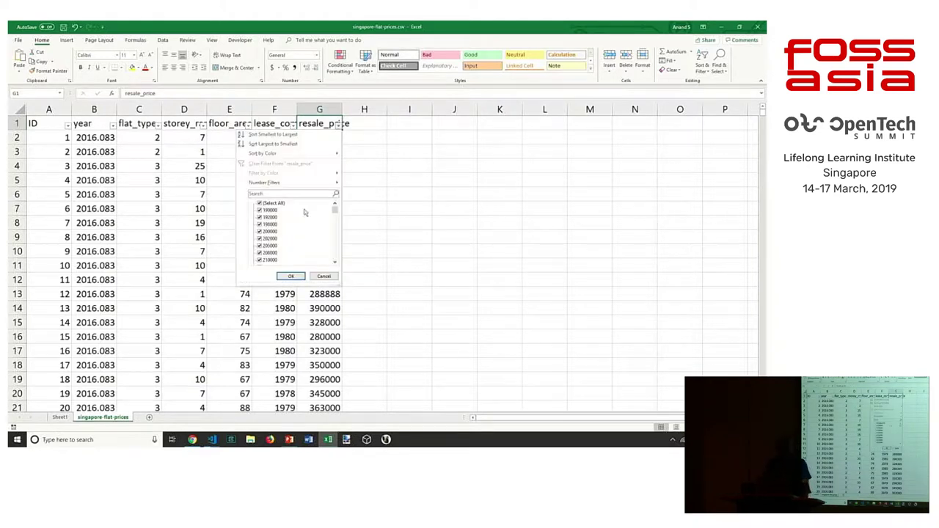
pyautogui.scroll(-15, 278, 214)
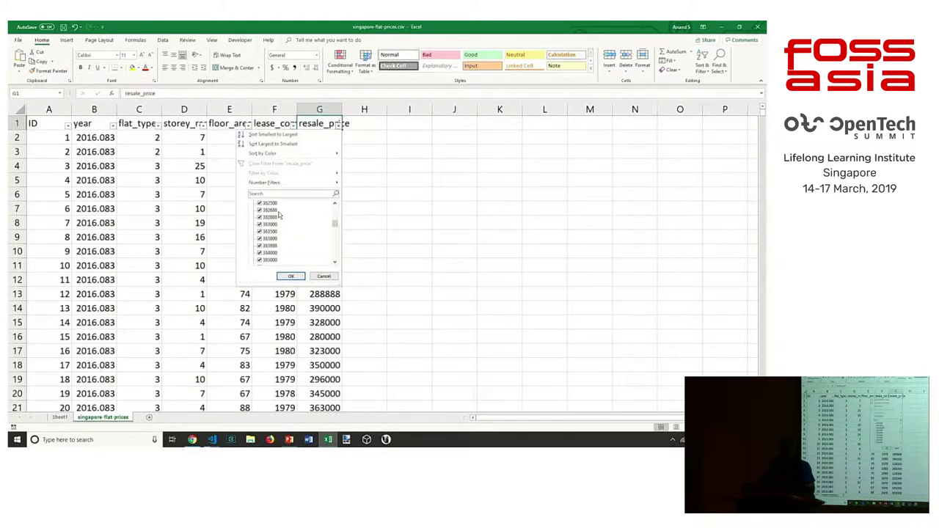
pyautogui.scroll(-10, 278, 220)
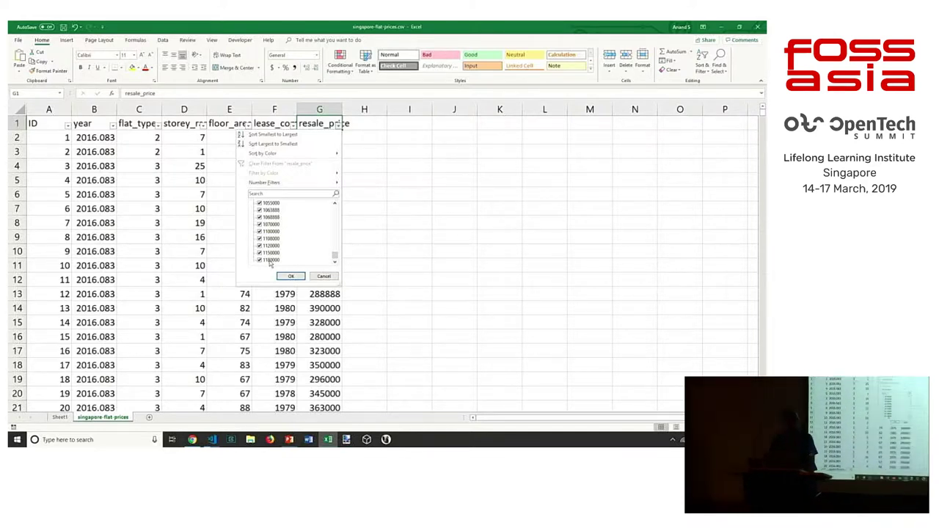
pyautogui.press('Escape')
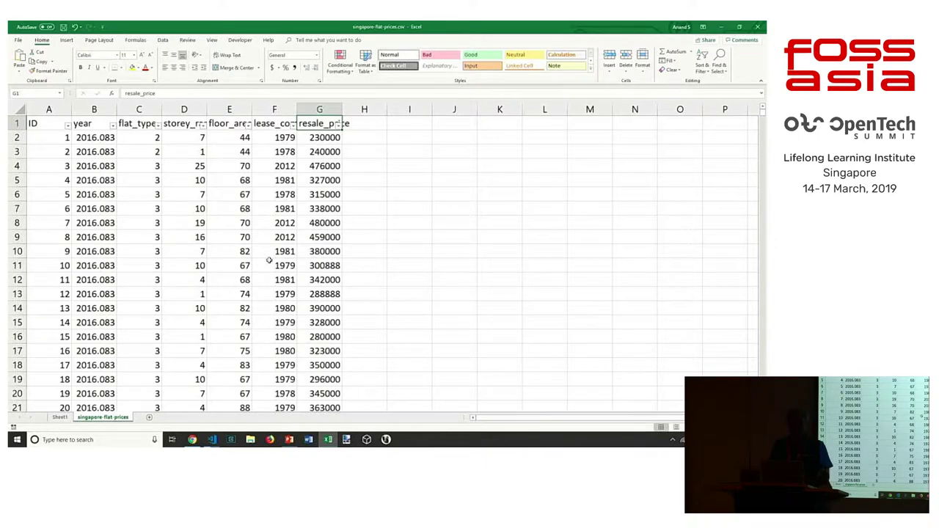
# Run the sklearn.cluster import cell and the KMeans help() cell
pyautogui.hotkey('alt', 'Tab')
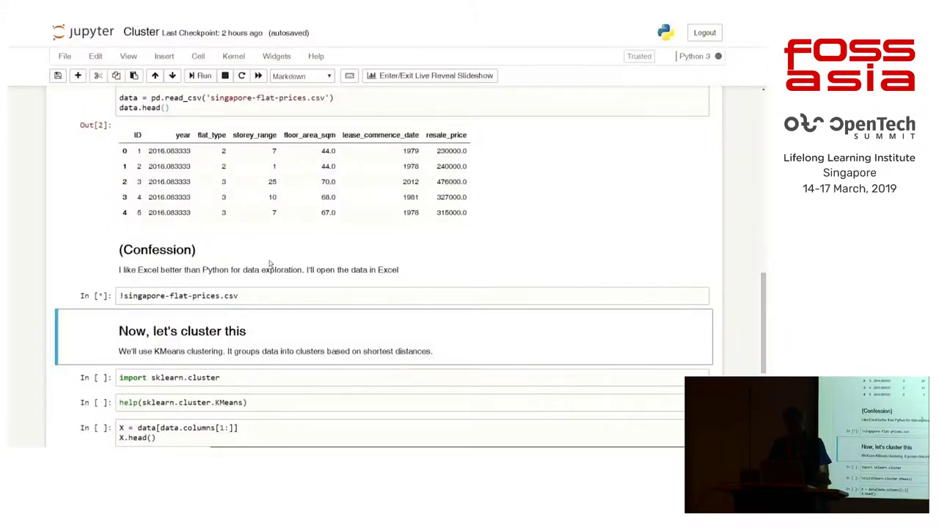
pyautogui.scroll(-4, 269, 263)
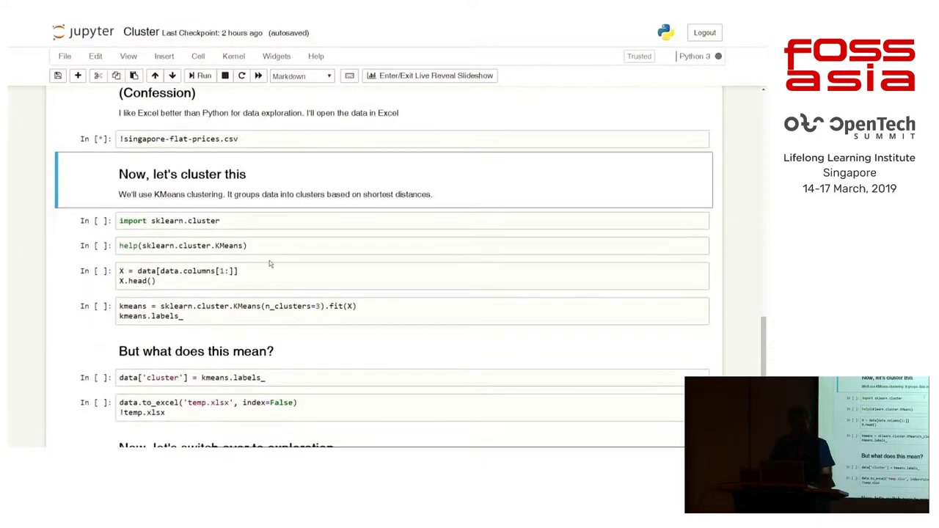
pyautogui.click(275, 219)
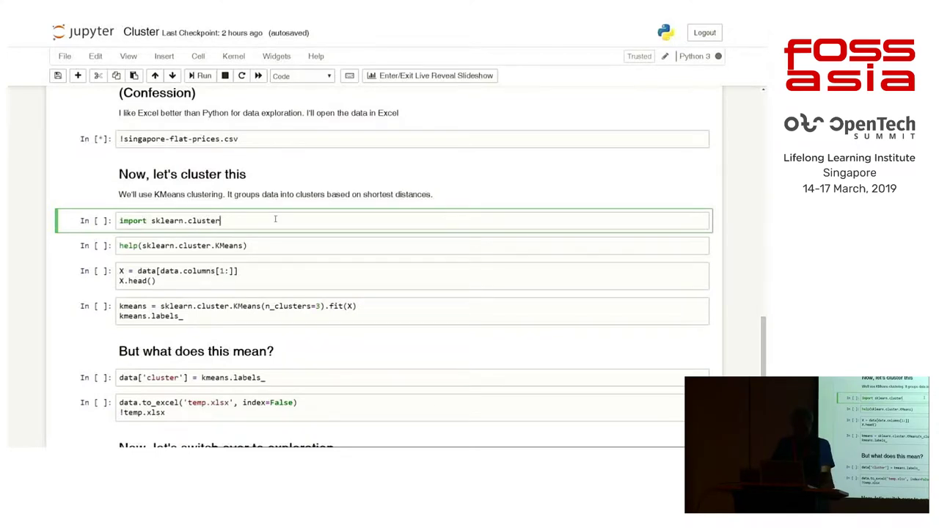
pyautogui.hotkey('shift', 'Return')
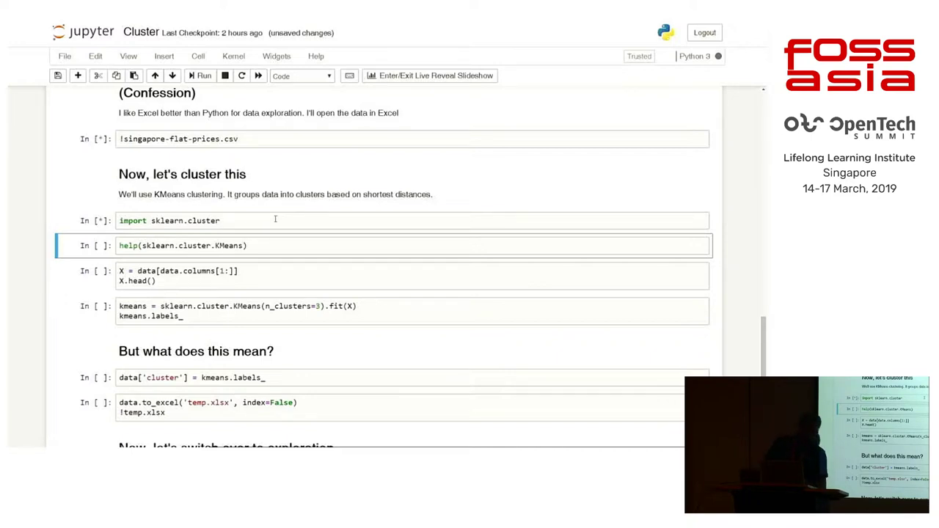
pyautogui.hotkey('shift', 'Return')
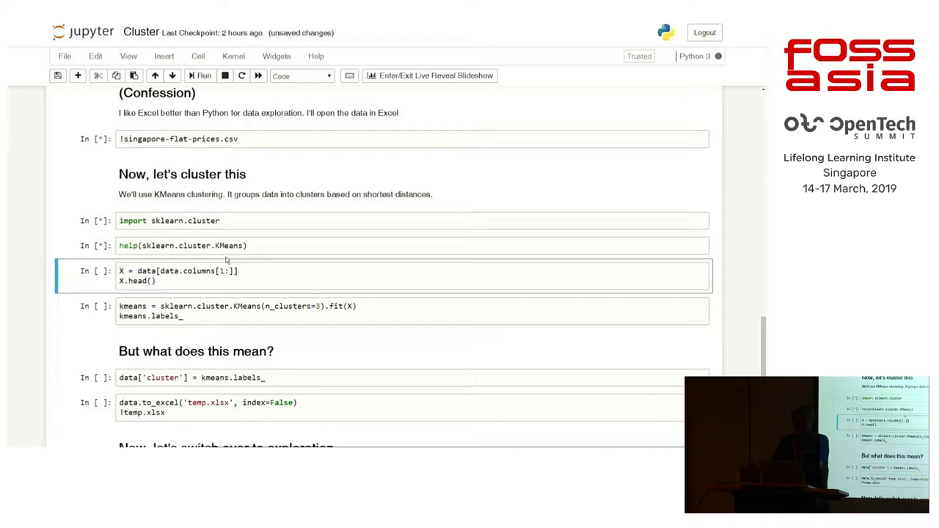
pyautogui.hotkey('alt', 'Tab')
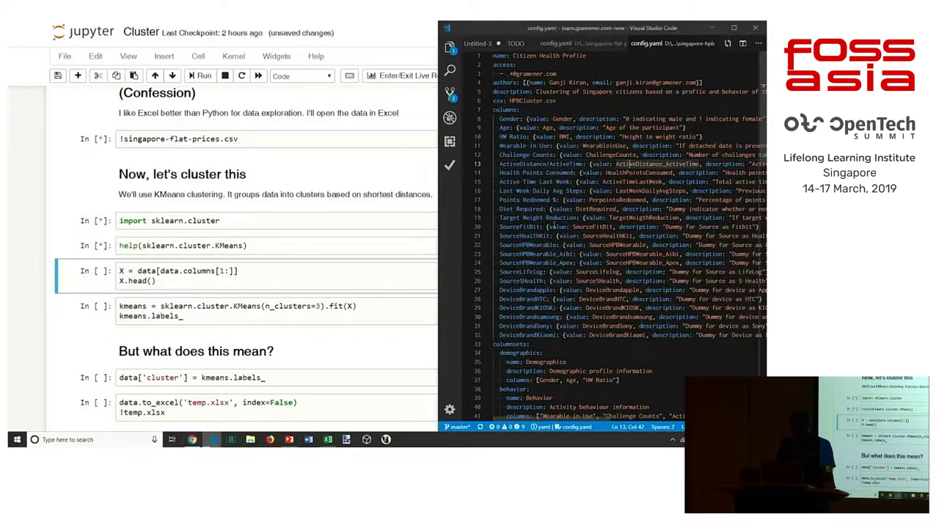
# Show the VS Code terminal with the Jupyter server log
pyautogui.click(554, 226)
pyautogui.hotkey('ctrl', '`')
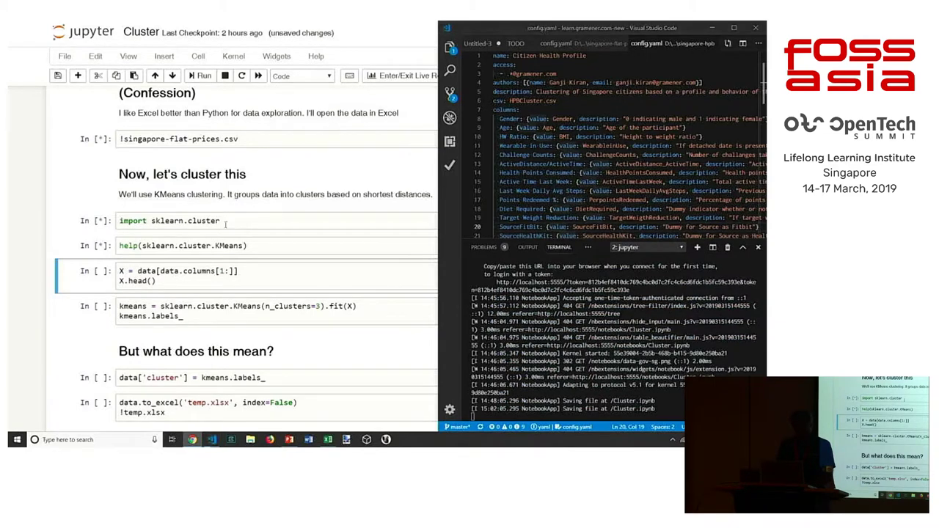
pyautogui.scroll(3, 183, 223)
pyautogui.scroll(1, 182, 223)
pyautogui.scroll(-1, 187, 249)
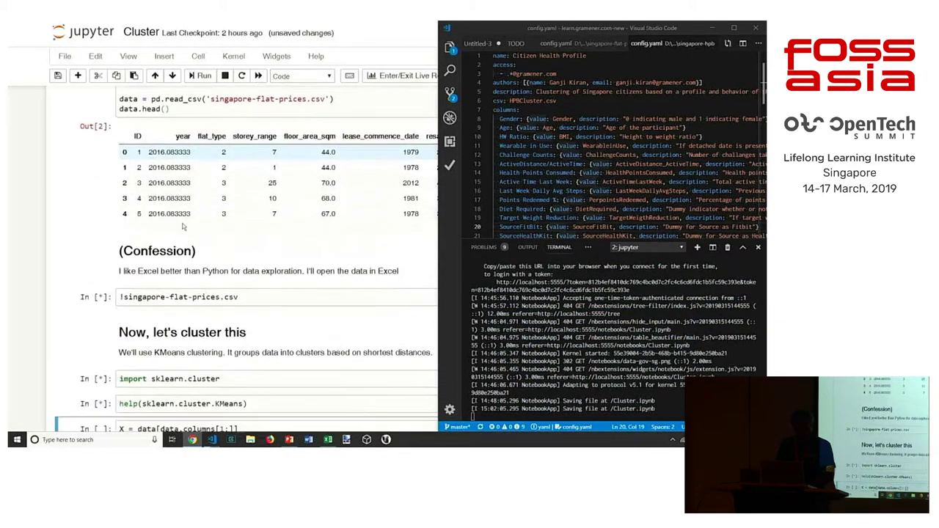
# Close the Excel flat-prices file without saving and return to the notebook
pyautogui.hotkey('alt', 'Tab')
pyautogui.hotkey('alt', 'Tab')
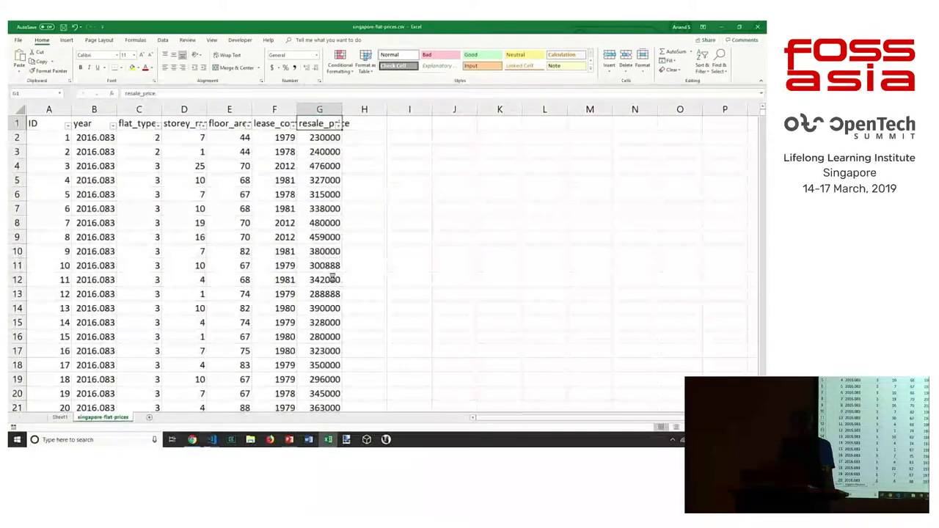
pyautogui.hotkey('ctrl', 'w')
pyautogui.click(387, 240)
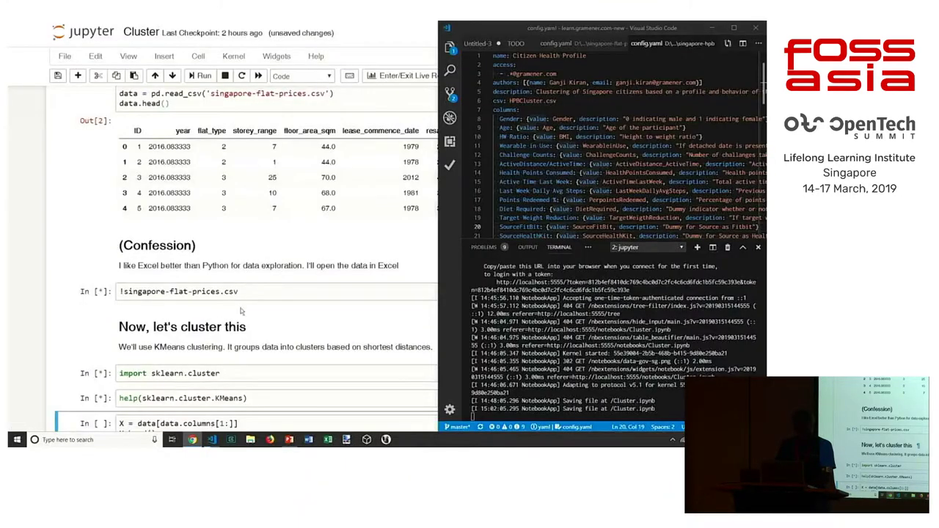
pyautogui.scroll(-2, 241, 311)
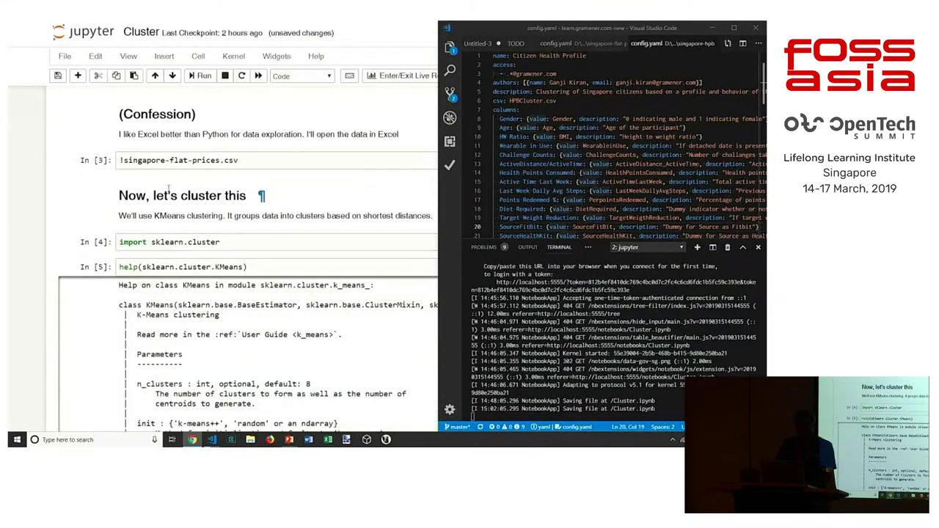
pyautogui.click(104, 339)
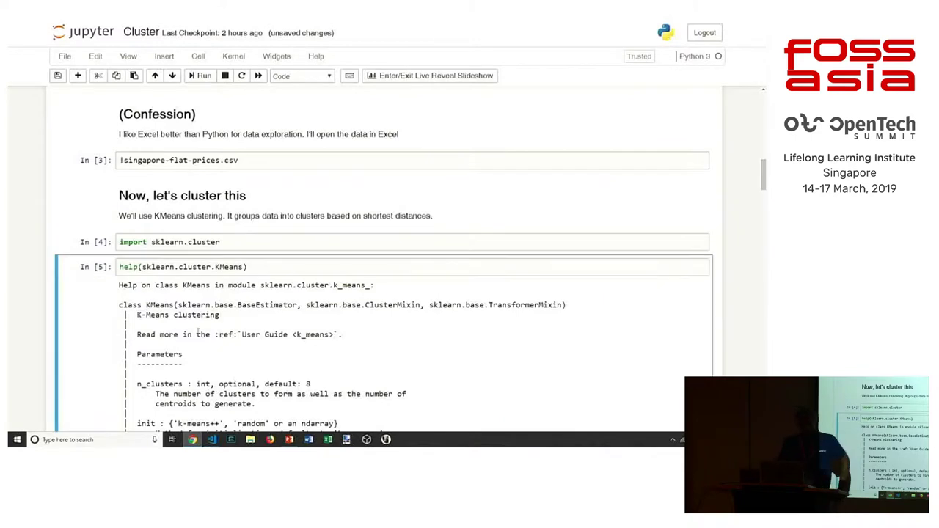
# Scroll through the KMeans help text, highlighting the n_clusters parameter
pyautogui.scroll(-1, 229, 331)
pyautogui.scroll(-1, 229, 331)
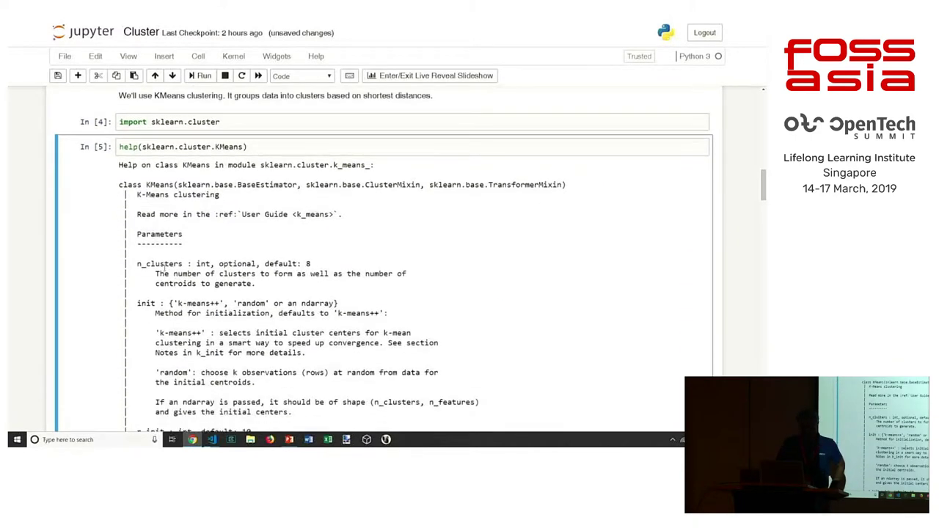
pyautogui.doubleClick(161, 264)
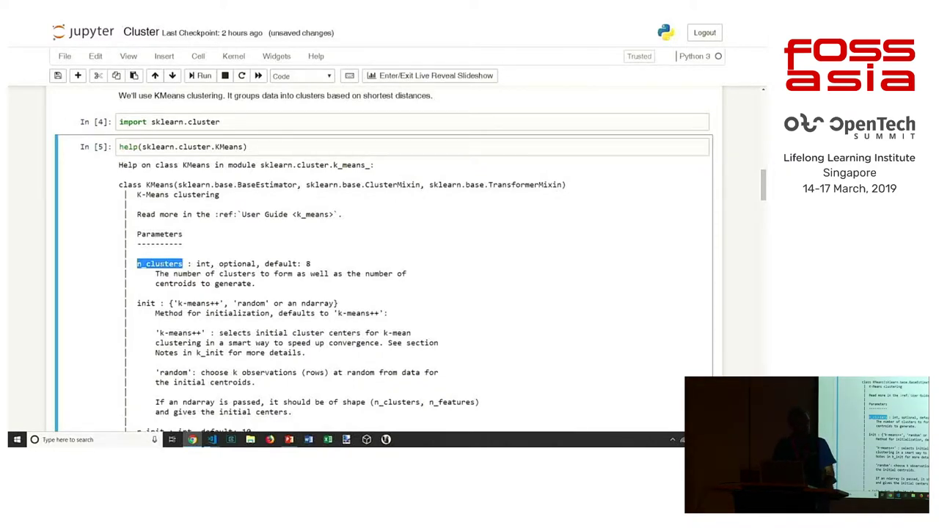
pyautogui.scroll(-2, 160, 261)
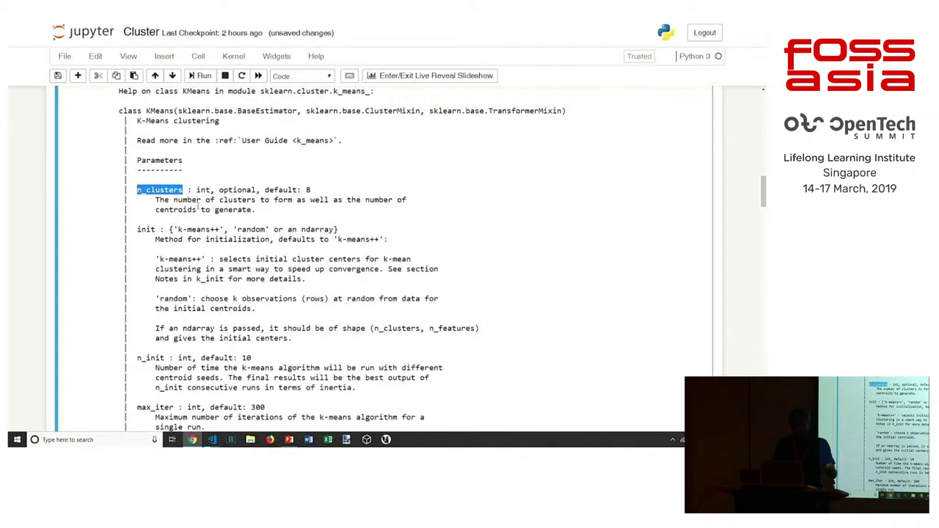
pyautogui.scroll(-15, 219, 219)
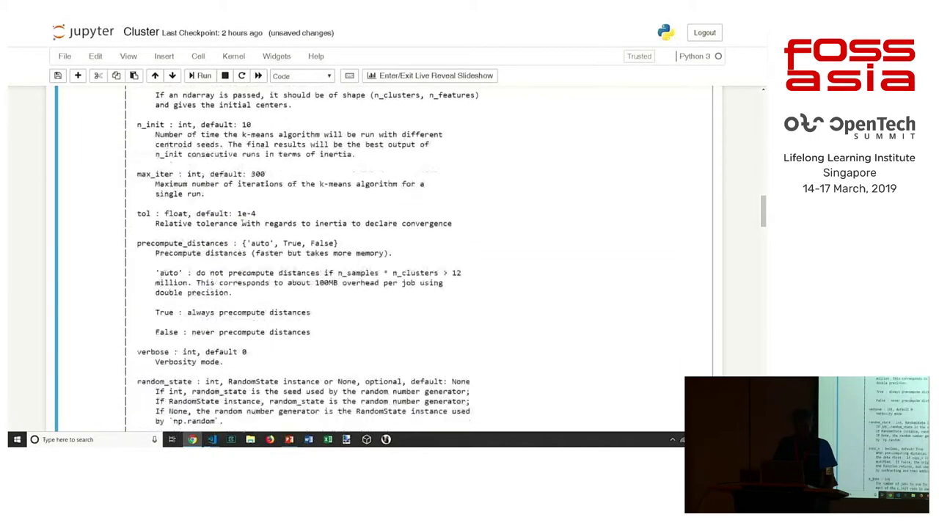
pyautogui.scroll(-15, 242, 227)
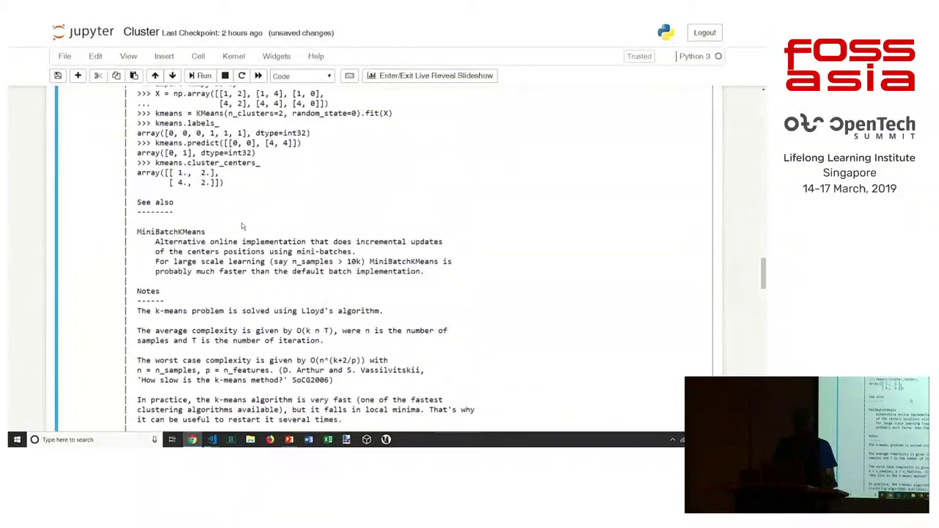
# Highlight the example np.array lines, then select the X = data[data.columns[1:]] cell
pyautogui.moveTo(215, 116); pyautogui.dragTo(330, 127)
pyautogui.click(329, 128)
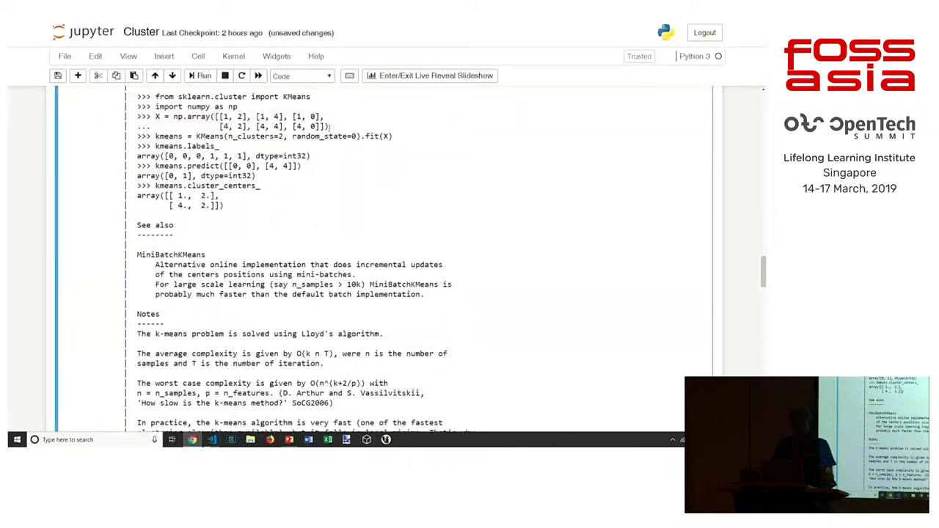
pyautogui.scroll(-1, 329, 127)
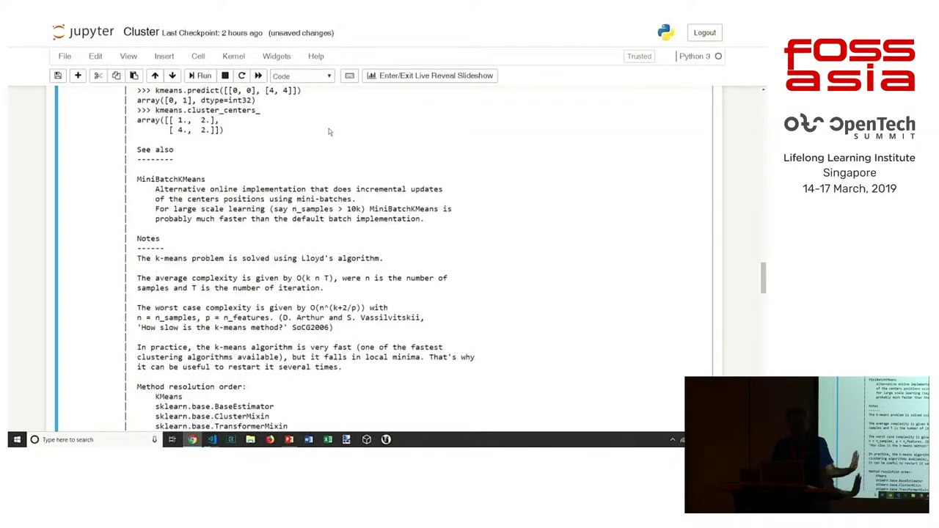
pyautogui.scroll(-15, 329, 129)
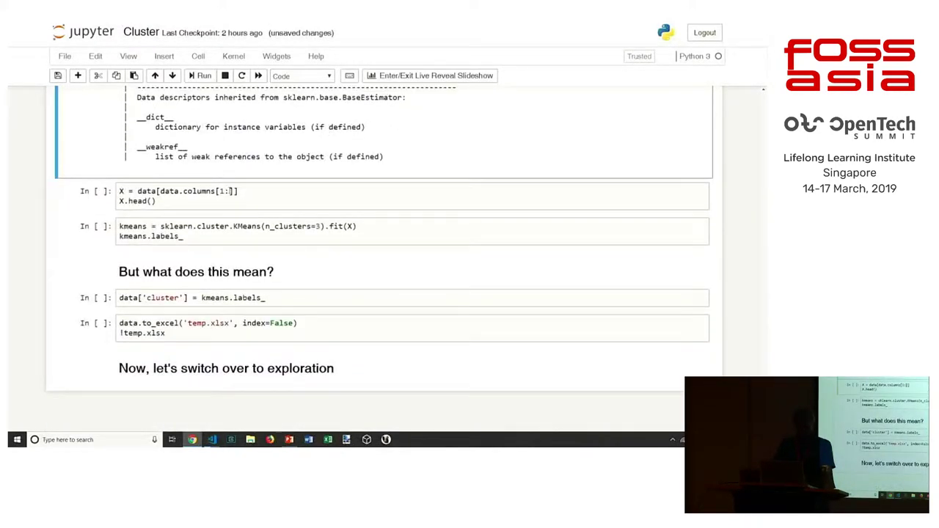
pyautogui.click(230, 190)
# Run the X = data[data.columns[1:]] cell and compare X.head() with the original In [2] table
pyautogui.hotkey('shift', 'Return')
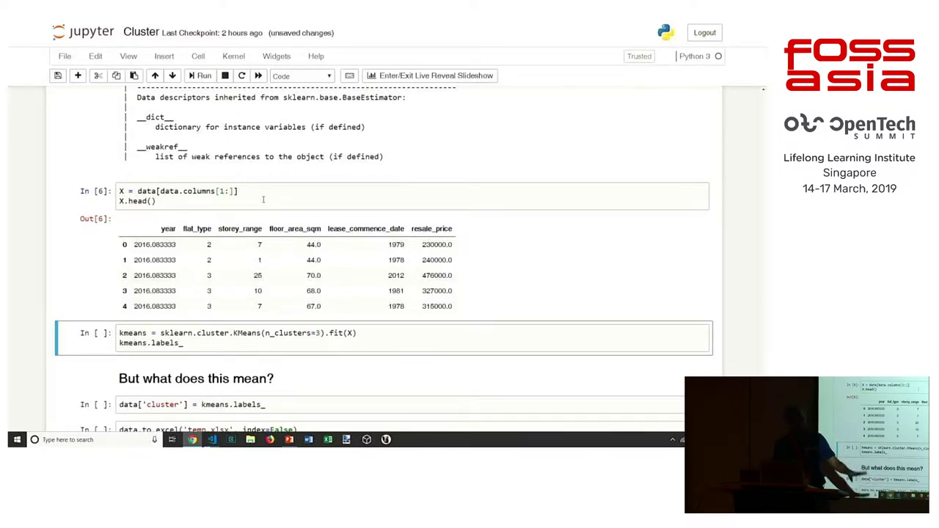
pyautogui.scroll(20, 249, 196)
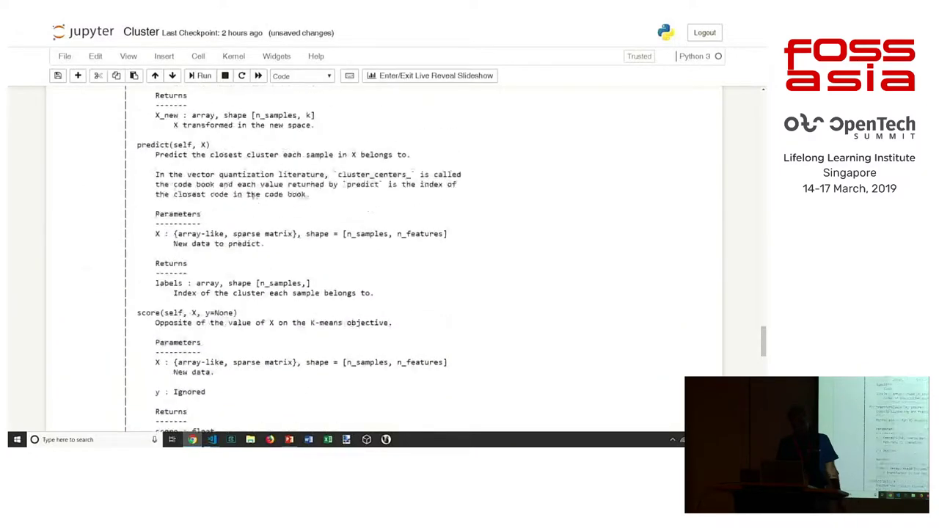
pyautogui.scroll(20, 253, 194)
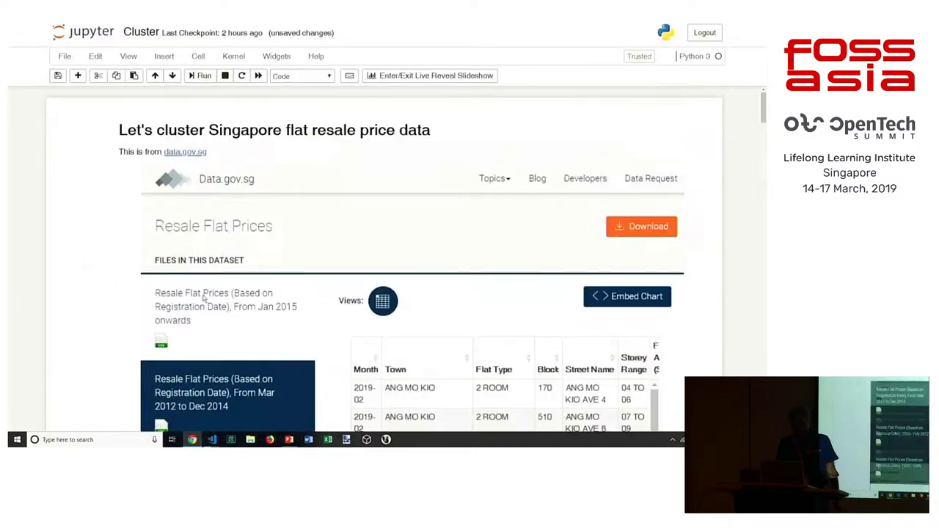
pyautogui.scroll(-6, 204, 298)
pyautogui.scroll(-2, 204, 298)
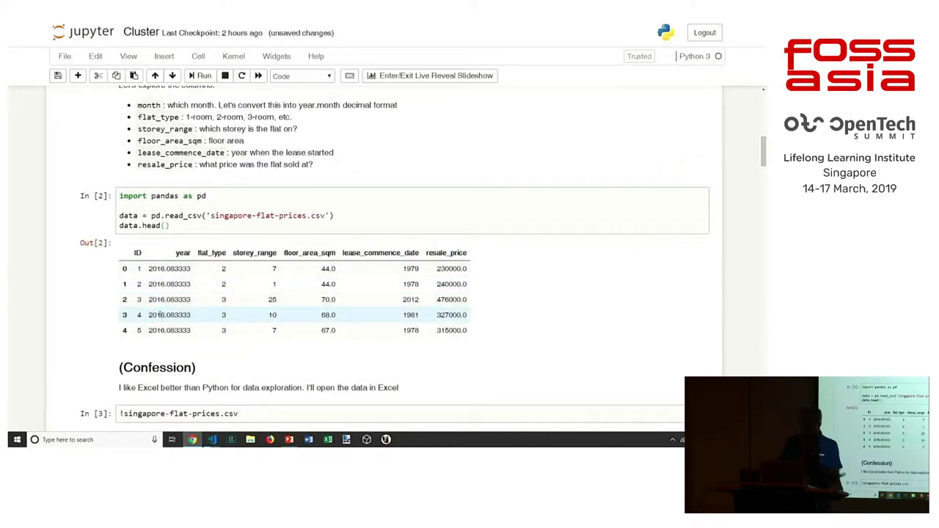
pyautogui.scroll(-20, 156, 312)
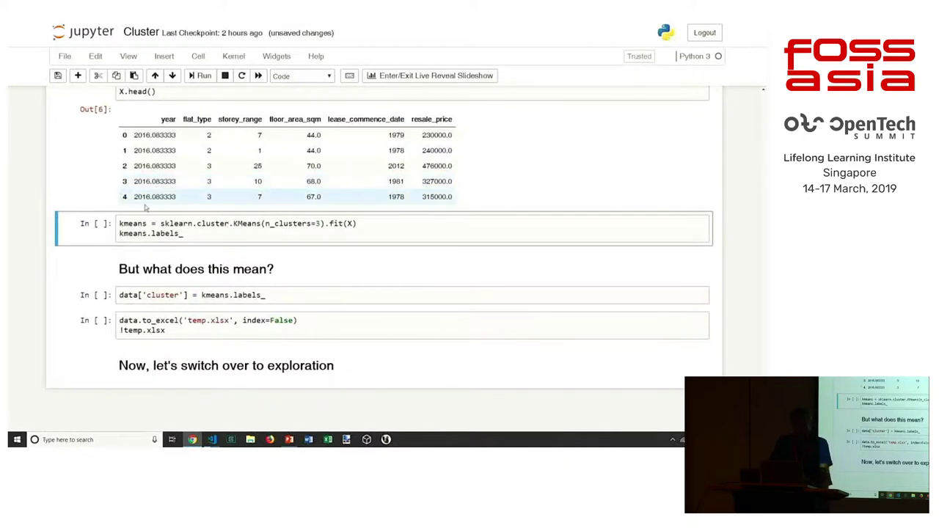
# Refit KMeans with n_clusters=3 to get labels [1, 1, 2, …, 0], then insert a new cell above
pyautogui.click(205, 227)
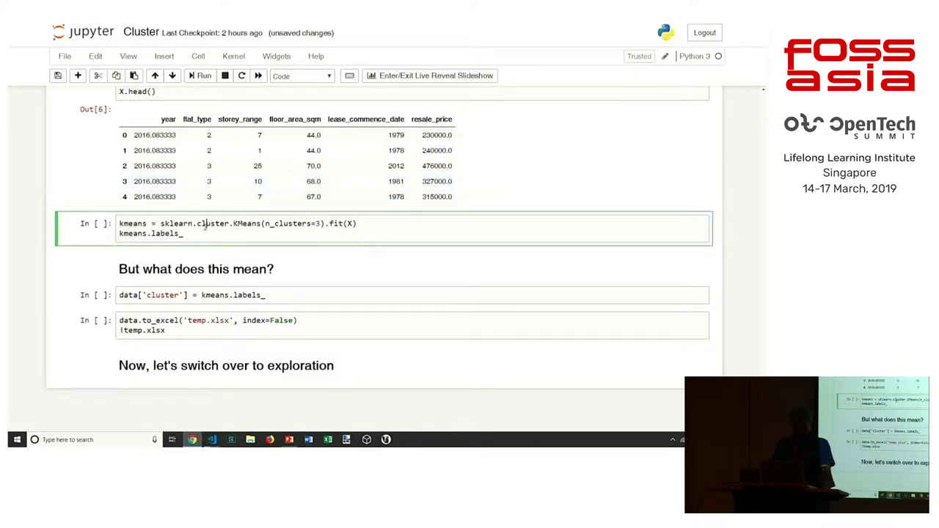
pyautogui.doubleClick(291, 223)
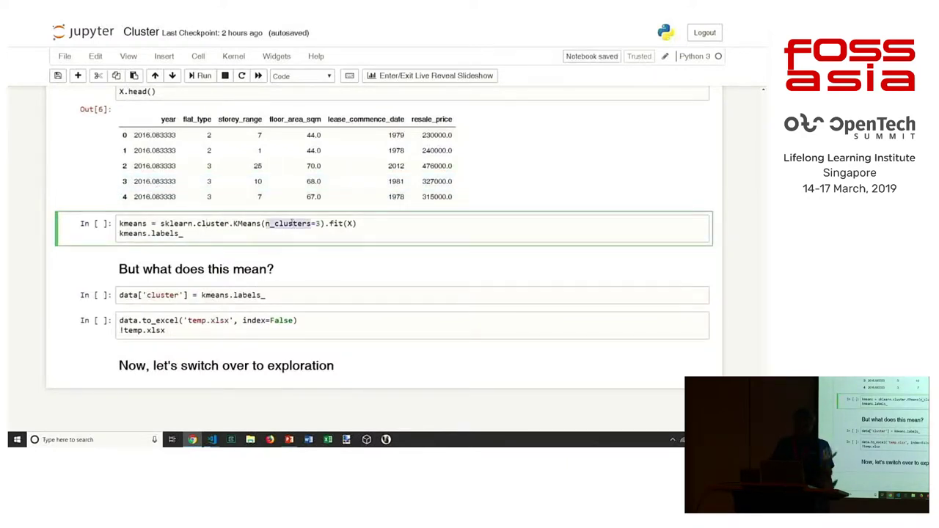
pyautogui.press('Right')
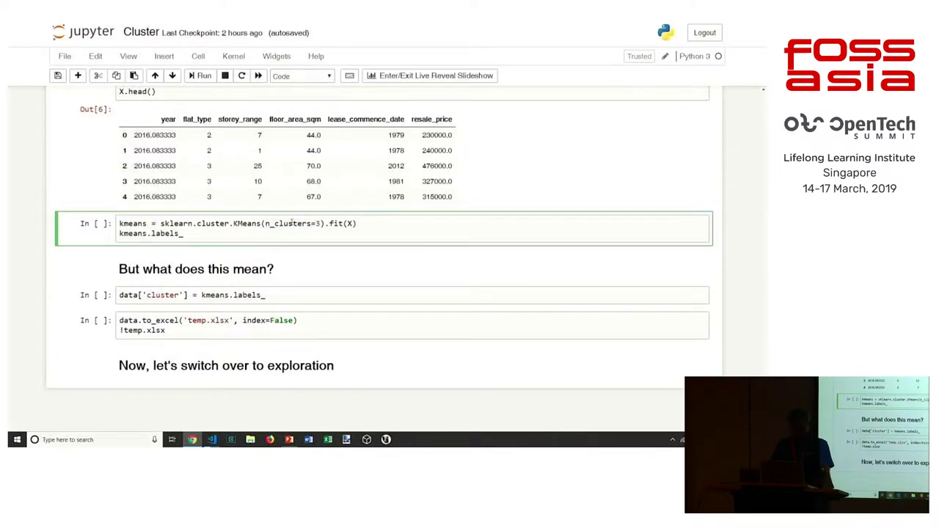
pyautogui.press('Delete')
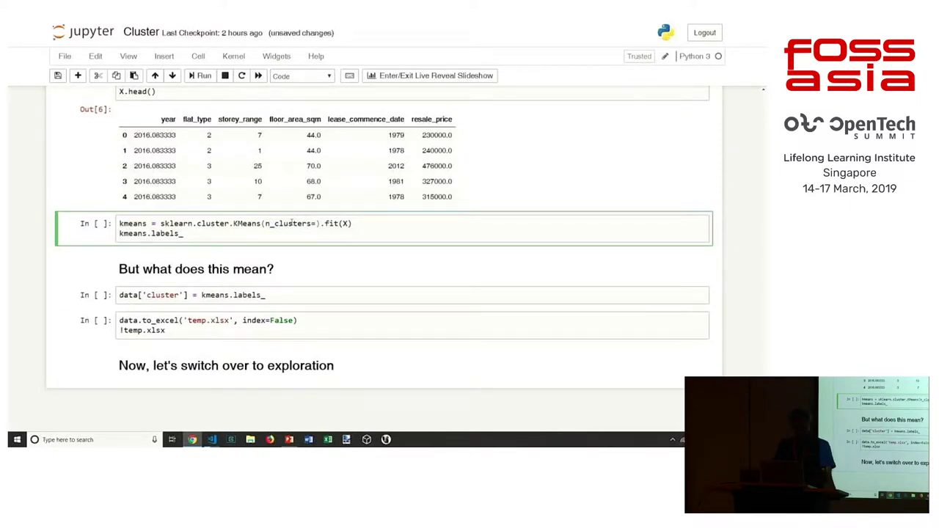
pyautogui.write('3')
pyautogui.hotkey('shift', 'Return')
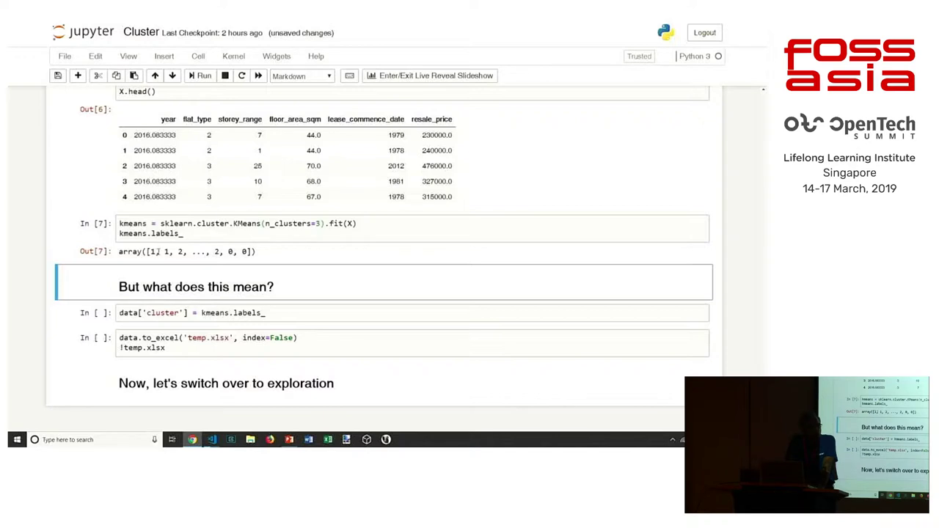
pyautogui.press('a')
pyautogui.click(229, 272)
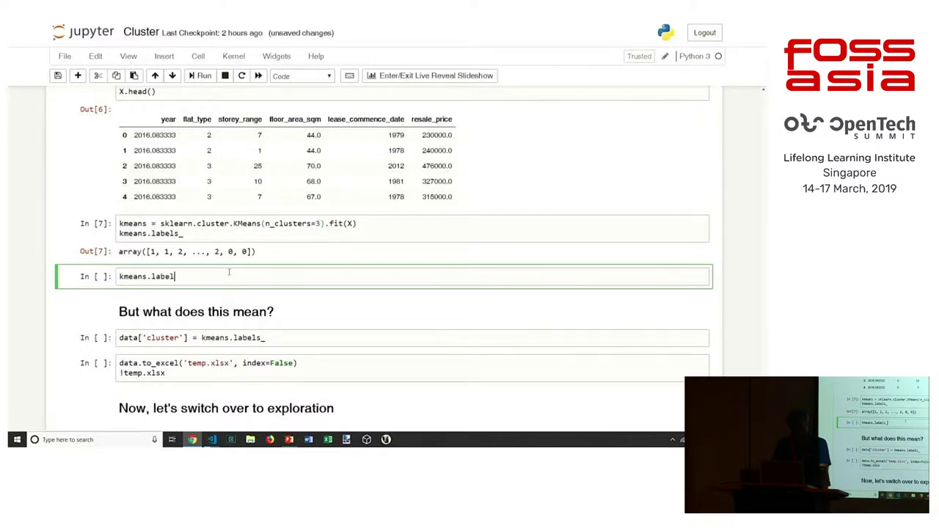
# Run list(kmeans.labels_) and scroll through every flat's printed cluster label
pyautogui.write('list(')
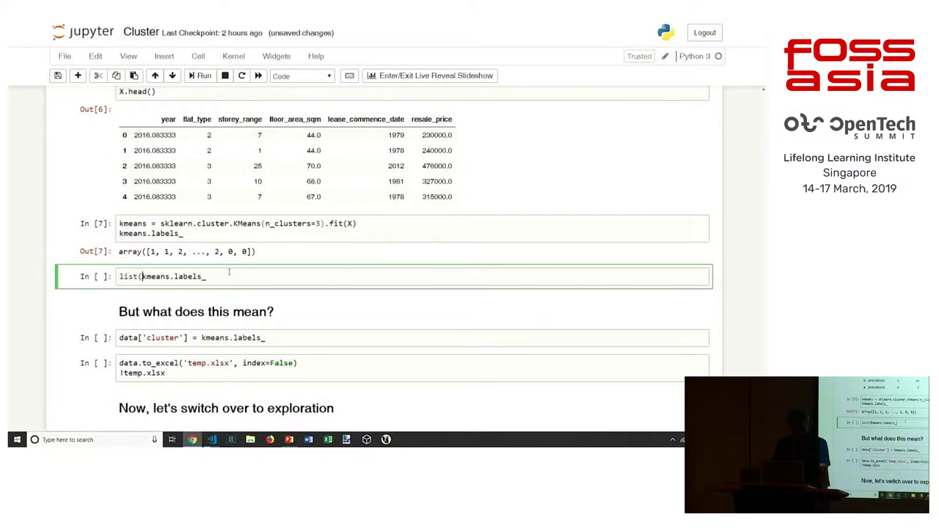
pyautogui.write(')')
pyautogui.hotkey('shift', 'Return')
pyautogui.scroll(-10, 230, 402)
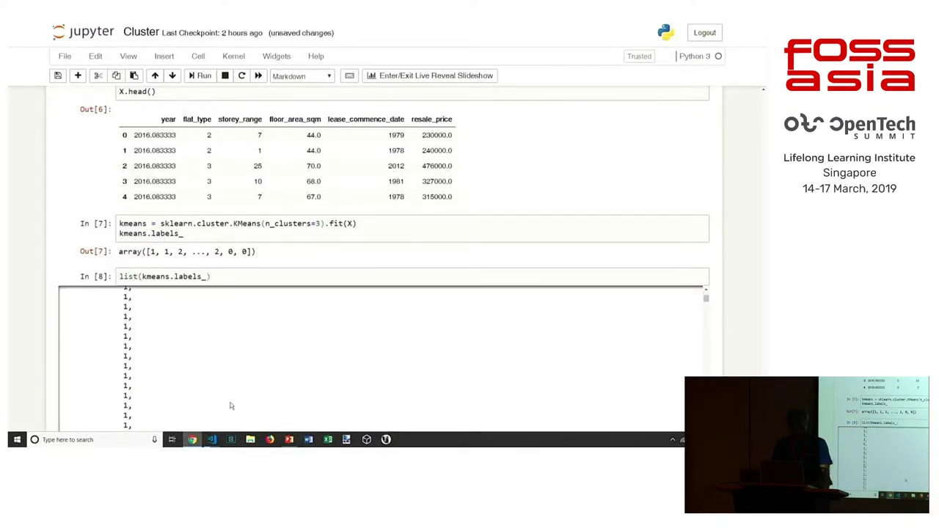
pyautogui.scroll(-10, 229, 406)
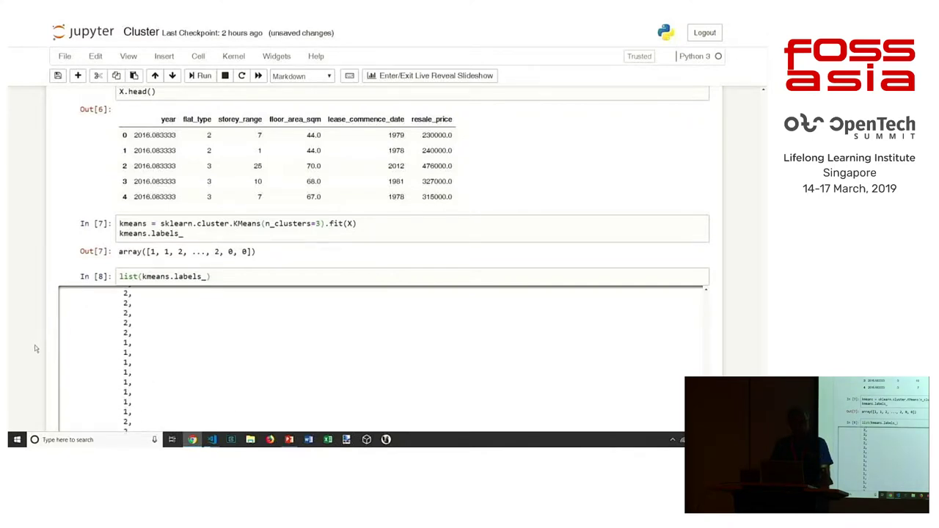
pyautogui.scroll(-5, 35, 345)
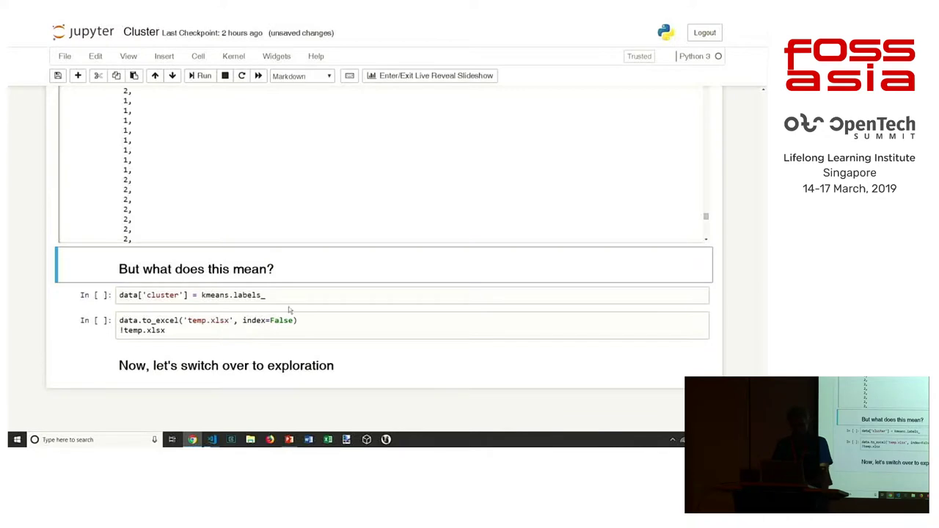
# Remove the stray blank line from the data['cluster'] cell
pyautogui.click(322, 297)
pyautogui.press('Return')
pyautogui.press('BackSpace')
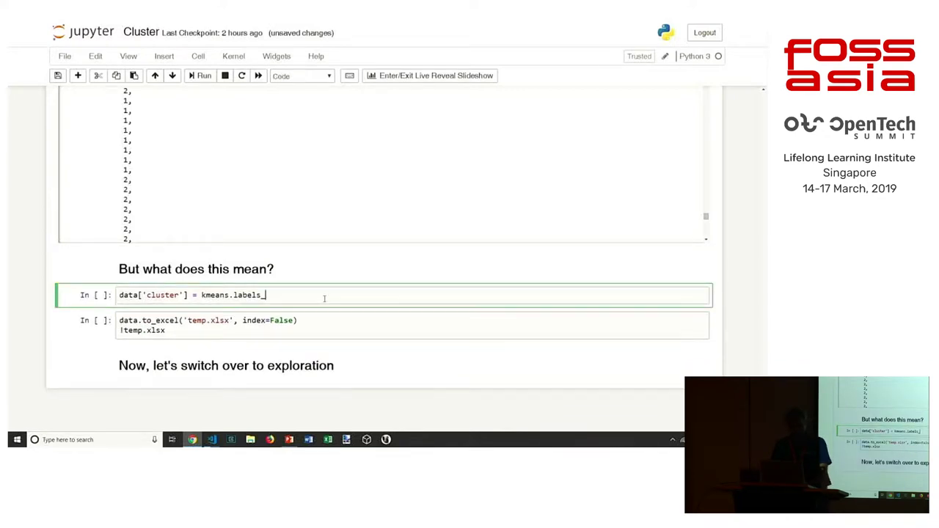
# Run the data['cluster'] cell and inspect the new cluster column H in temp.xlsx
pyautogui.hotkey('shift', 'Return')
pyautogui.hotkey('shift', 'Return')
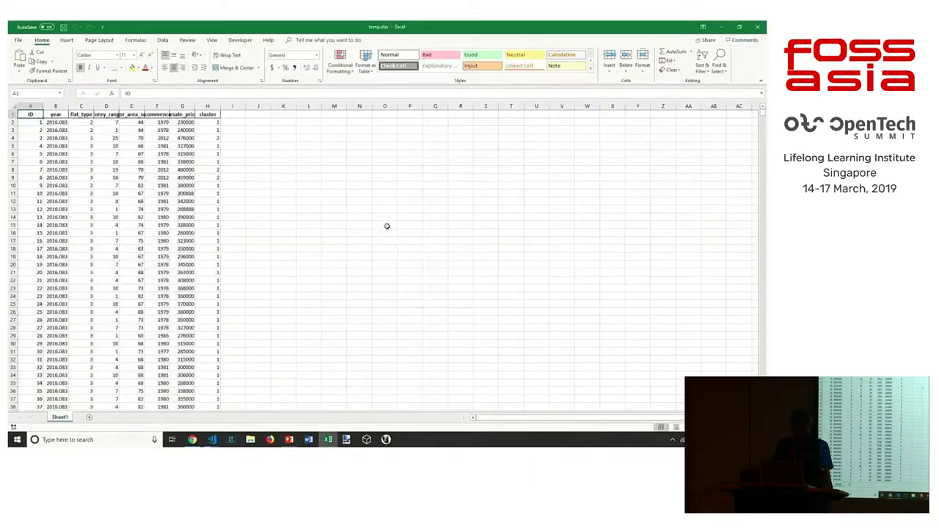
pyautogui.click(201, 105)
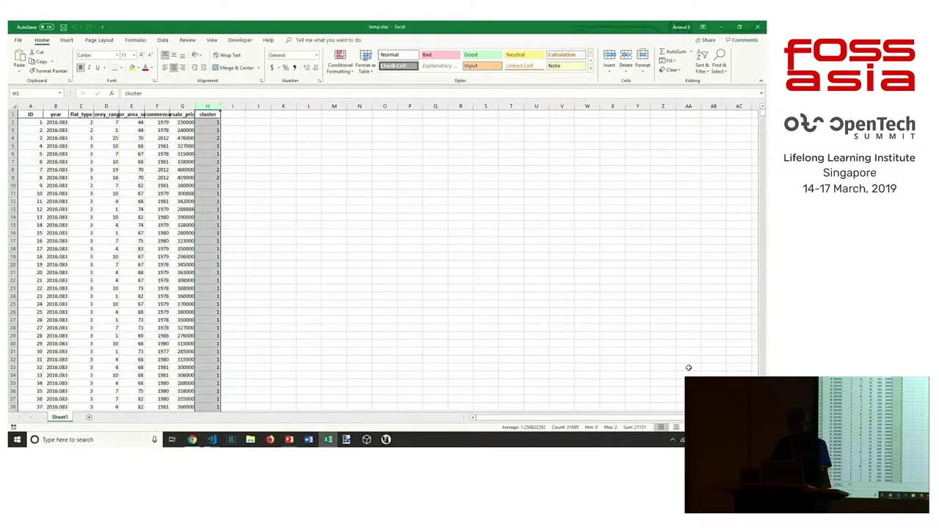
pyautogui.scroll(4, 383, 258)
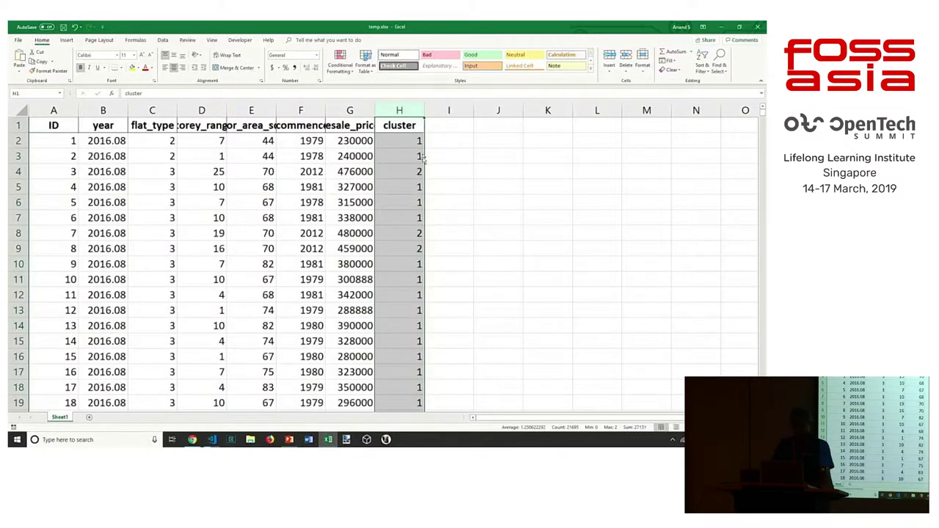
pyautogui.hotkey('shift', 'BackSpace')
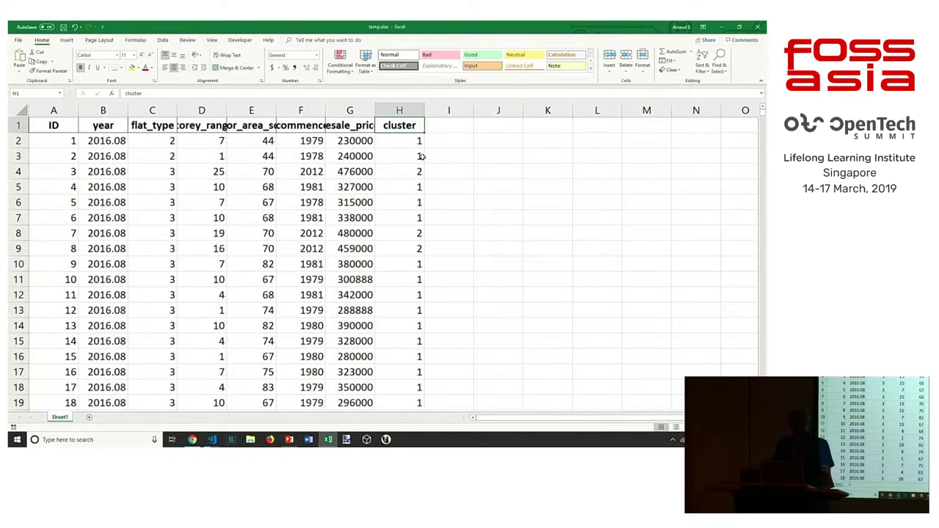
# Create a pivot table on a new worksheet using the PivotTable Wizard (Alt+D, P)
pyautogui.hotkey('alt', 'd')
pyautogui.press('p')
pyautogui.press('Return')
pyautogui.press('Return')
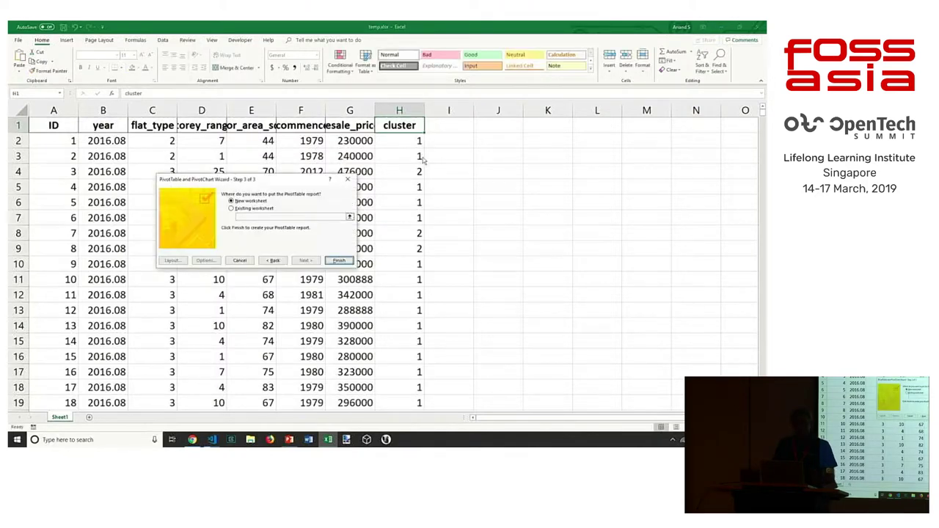
pyautogui.press('Return')
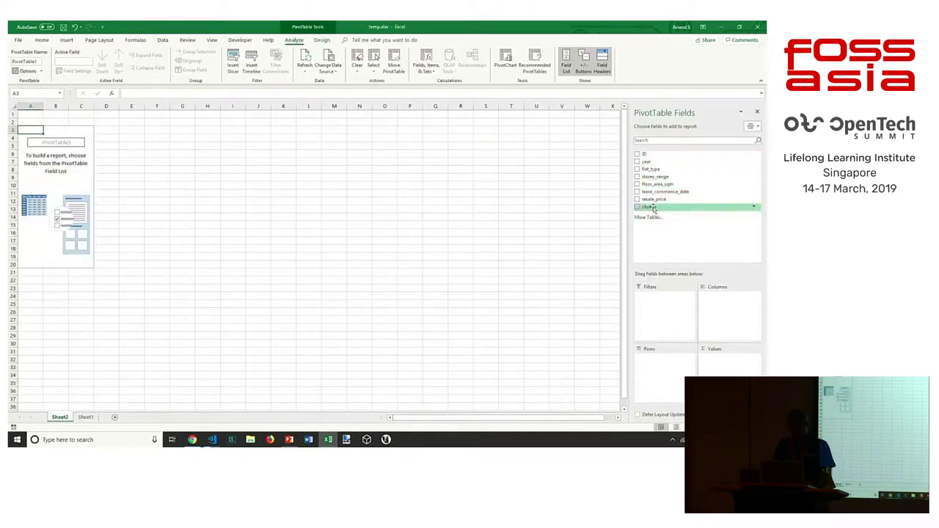
# Put cluster in Rows and resale_price in Values, summarised as Average
pyautogui.moveTo(648, 206); pyautogui.dragTo(658, 368)
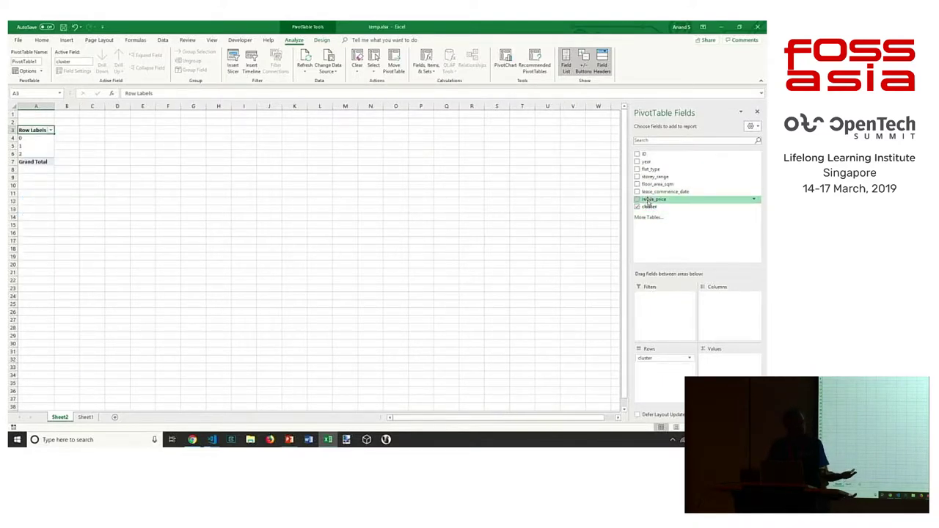
pyautogui.moveTo(647, 202); pyautogui.dragTo(737, 360)
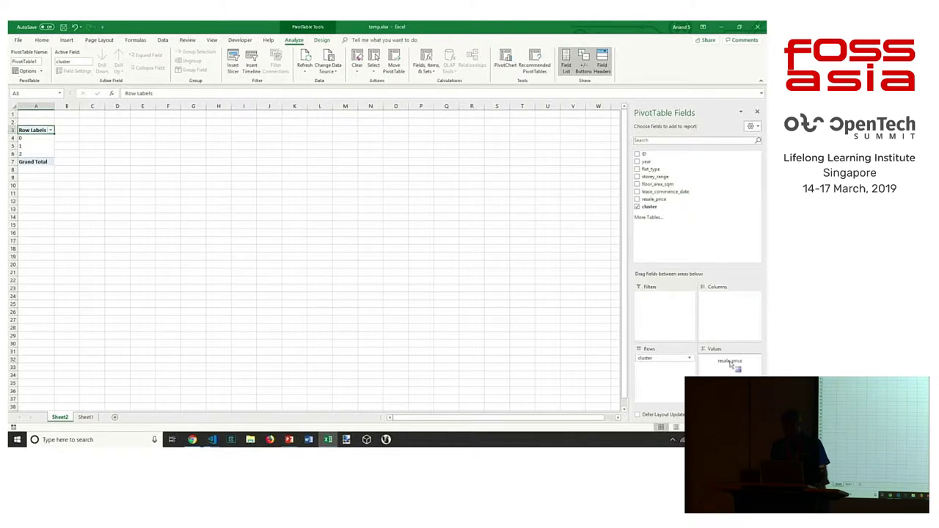
pyautogui.click(755, 359)
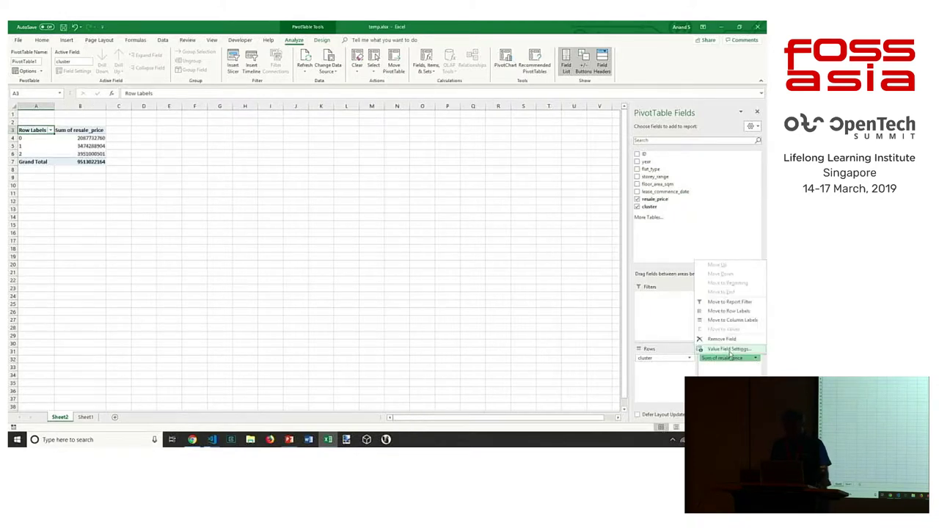
pyautogui.click(730, 353)
pyautogui.doubleClick(226, 238)
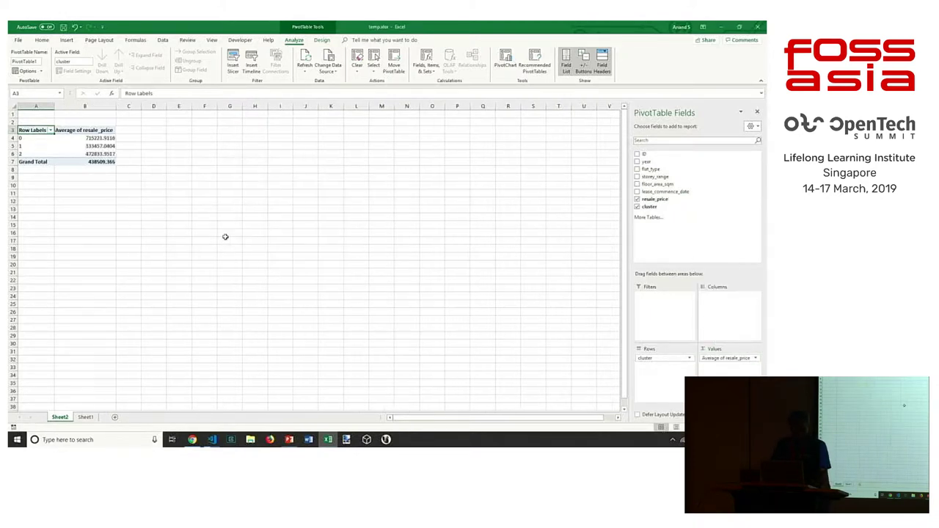
pyautogui.moveTo(99, 137); pyautogui.dragTo(99, 162)
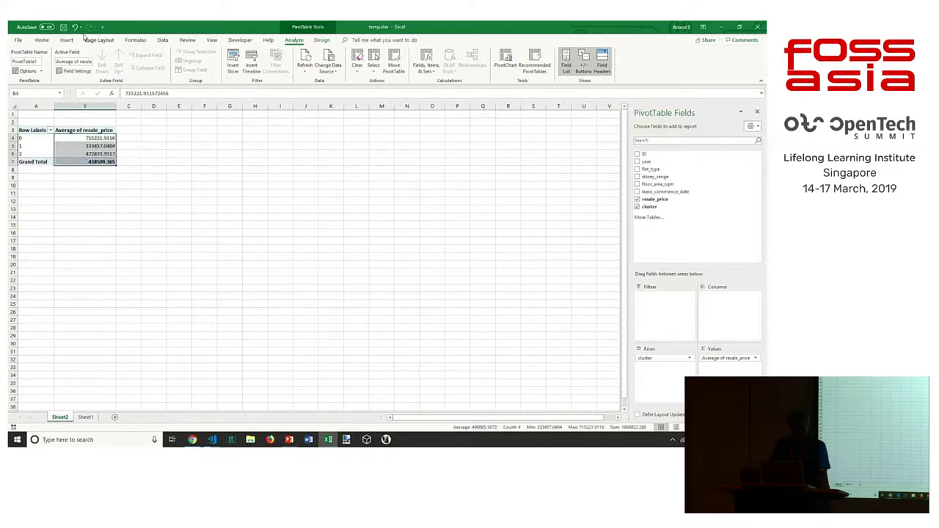
# Decrease the decimals on the average resale prices to whole numbers
pyautogui.click(42, 40)
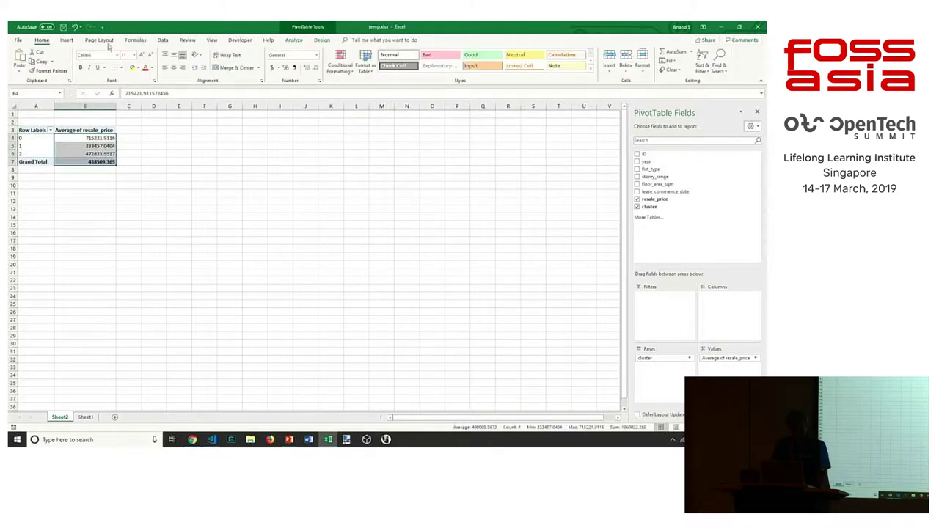
pyautogui.click(315, 70)
pyautogui.click(316, 70)
pyautogui.click(315, 70)
pyautogui.click(316, 70)
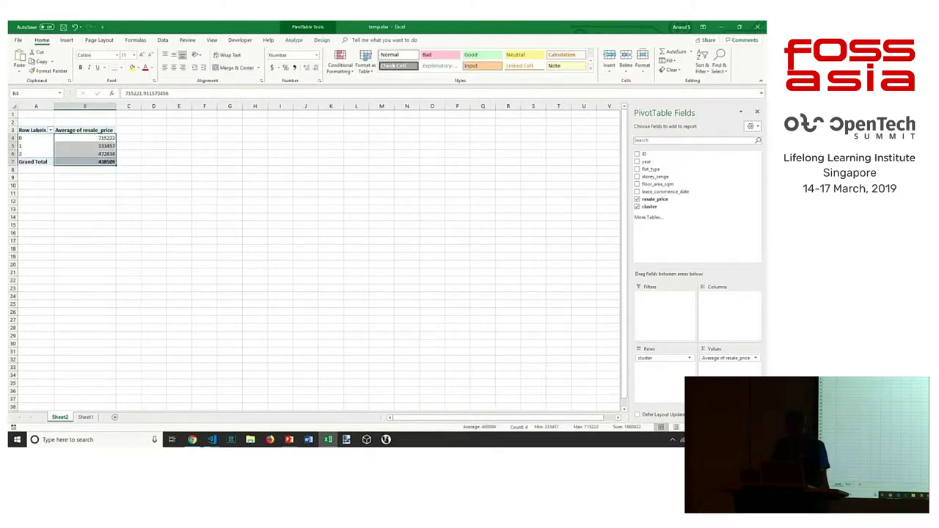
# Review the cluster averages 715222, 333457 and 472834 cell by cell
pyautogui.scroll(5, 416, 242)
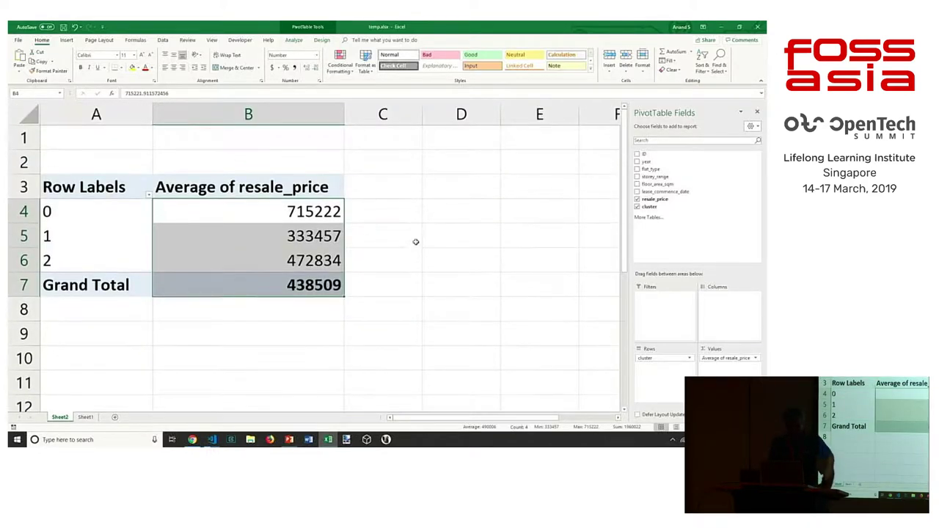
pyautogui.click(322, 213)
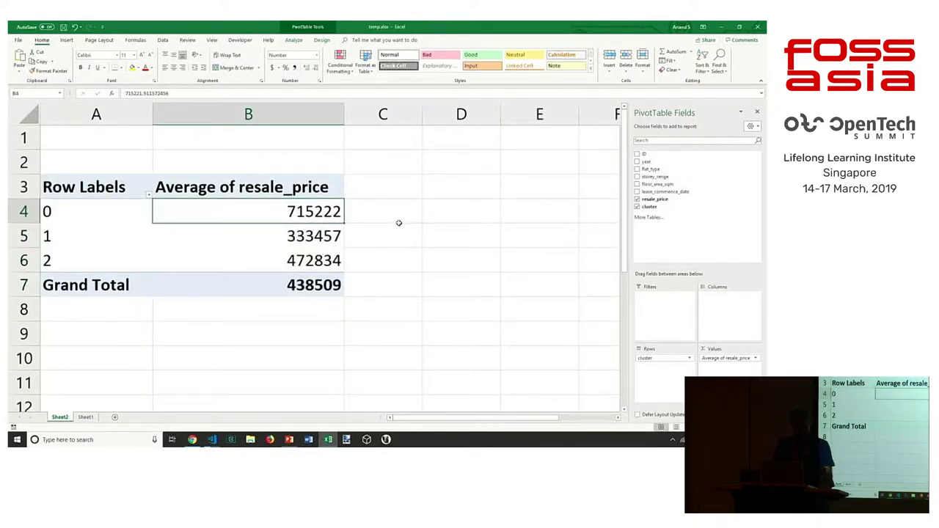
pyautogui.press('Down')
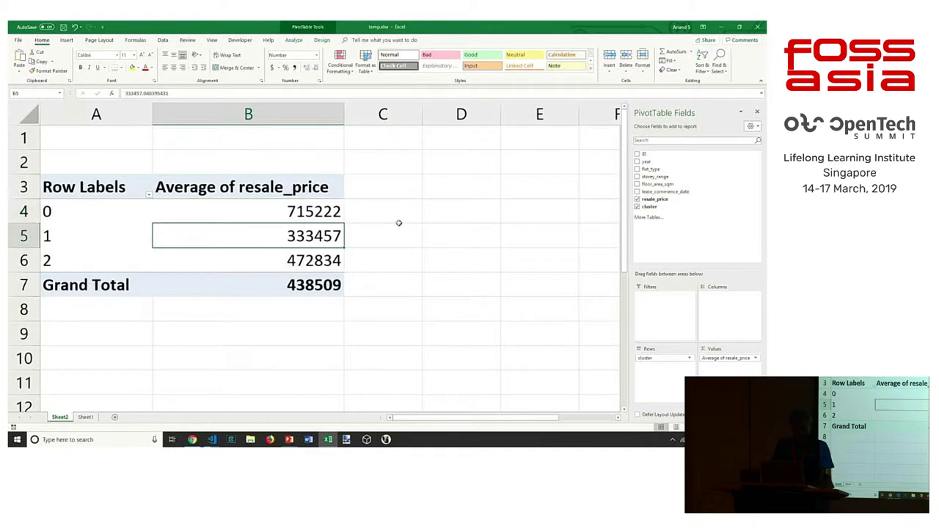
pyautogui.press('Down')
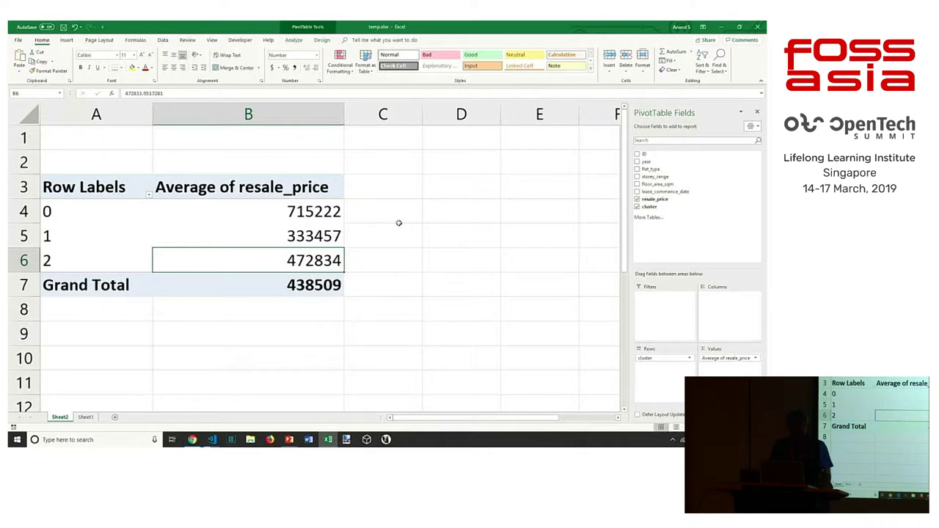
pyautogui.press('Up')
pyautogui.press('Left')
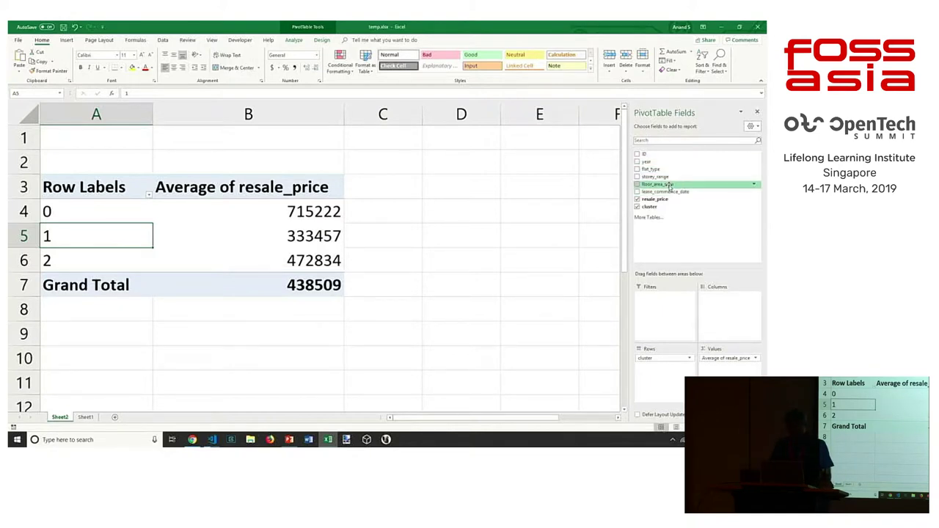
# Add floor_area_sqm to Values as an Average, giving 121, 82 and 108 per cluster
pyautogui.moveTo(669, 186); pyautogui.dragTo(708, 374)
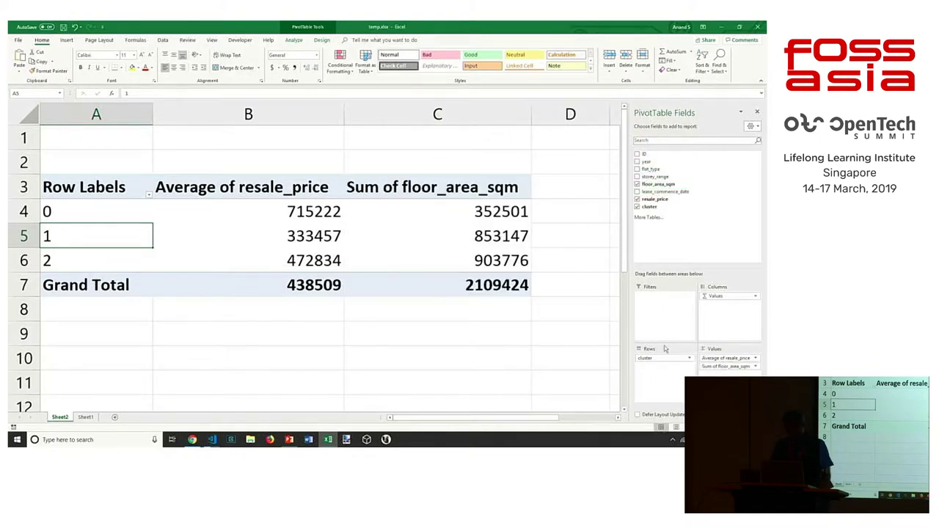
pyautogui.click(755, 368)
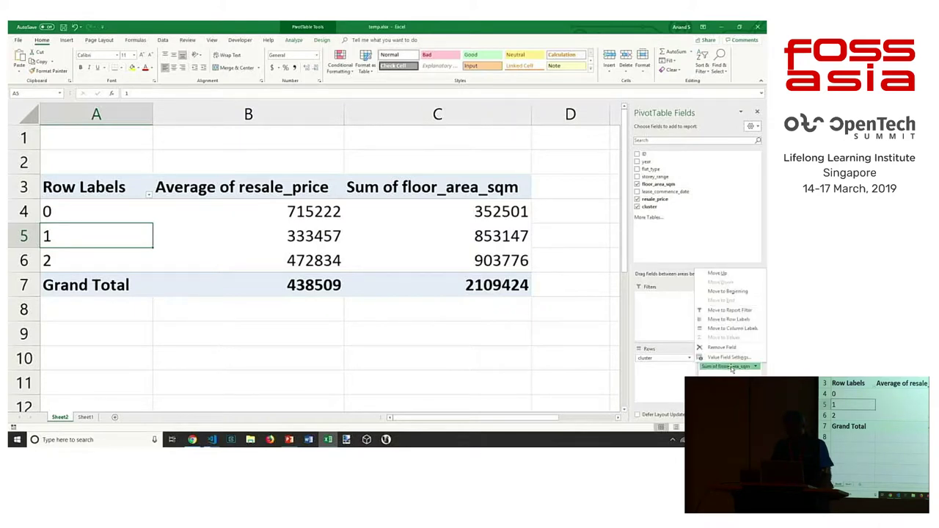
pyautogui.click(727, 358)
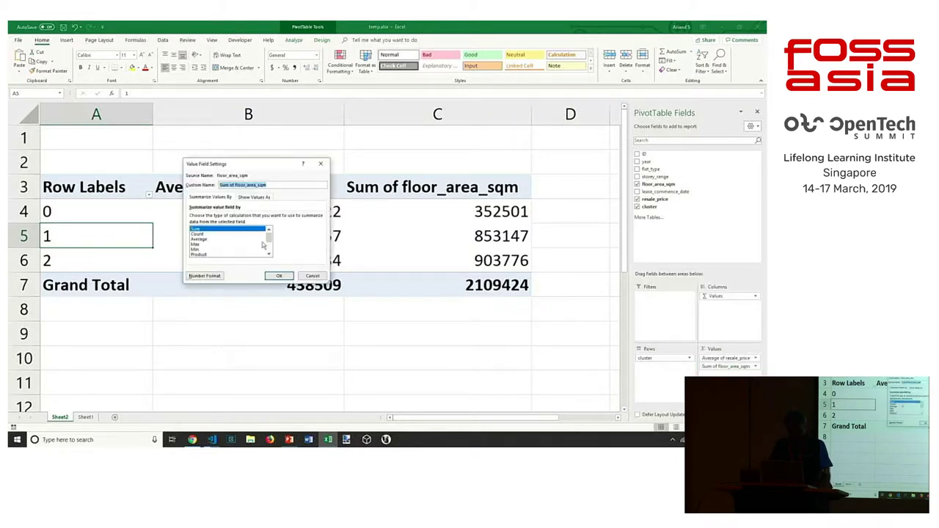
pyautogui.click(222, 234)
pyautogui.click(222, 239)
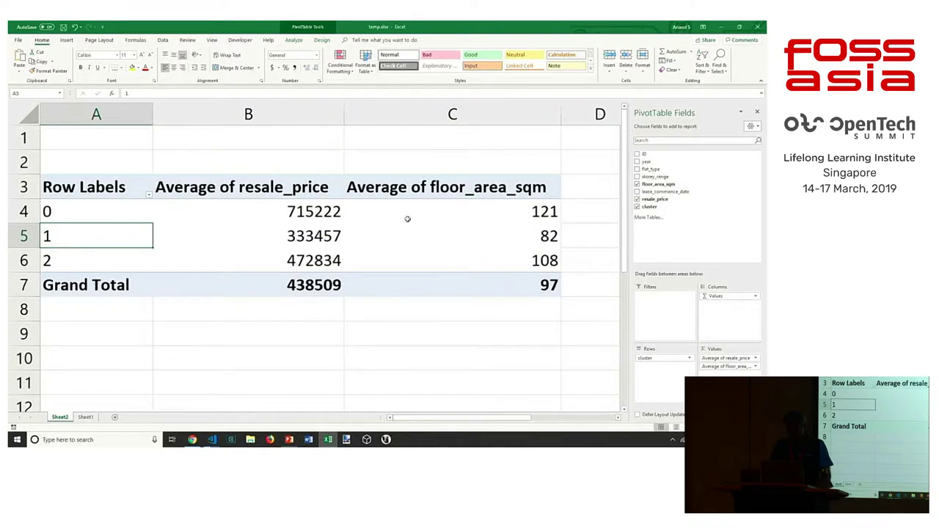
pyautogui.click(518, 233)
pyautogui.press('Left')
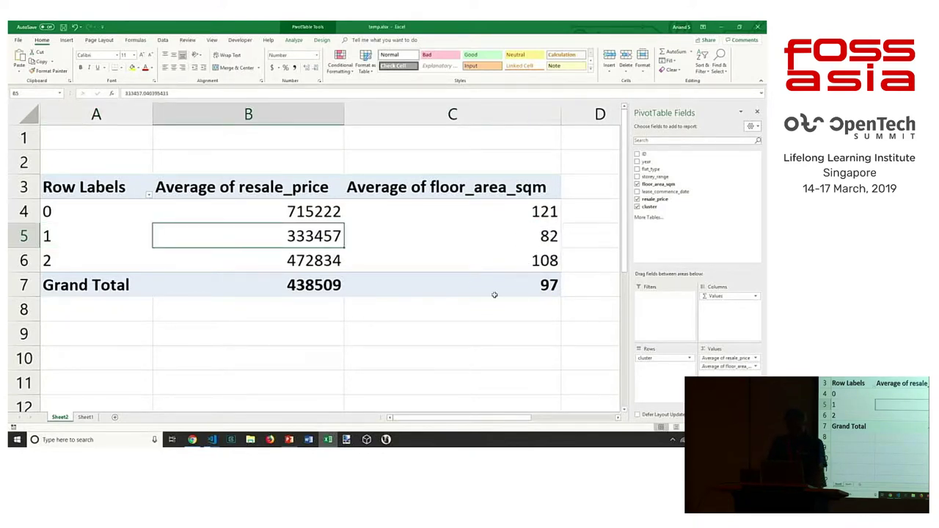
pyautogui.press('Right')
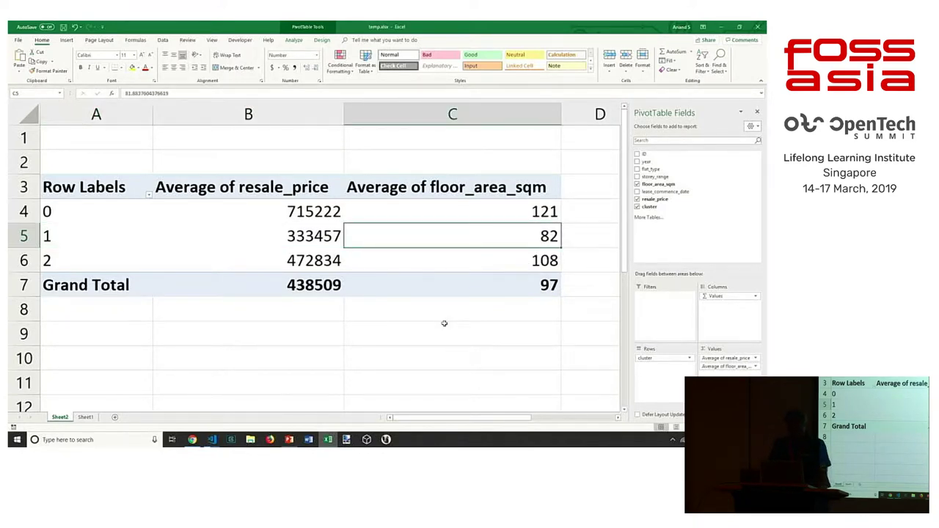
pyautogui.press('Left')
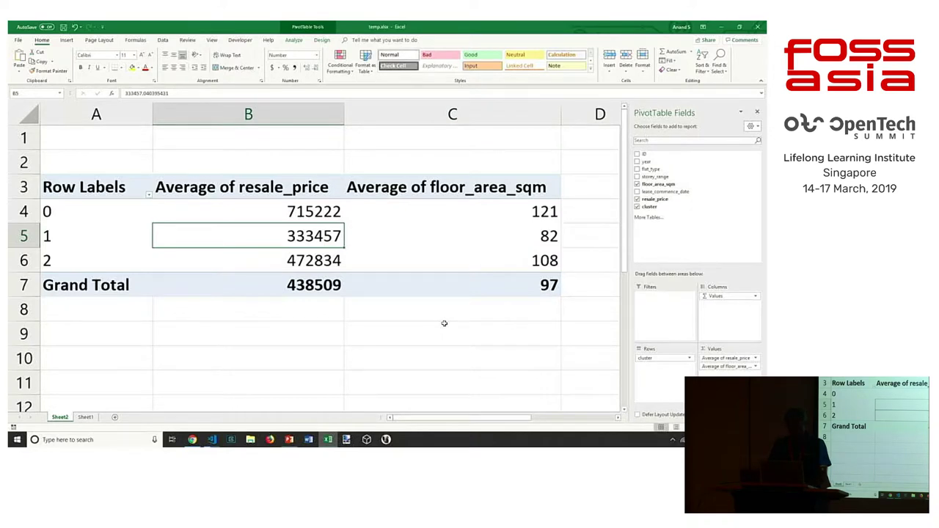
pyautogui.press('Down')
pyautogui.press('Right')
pyautogui.press('Left')
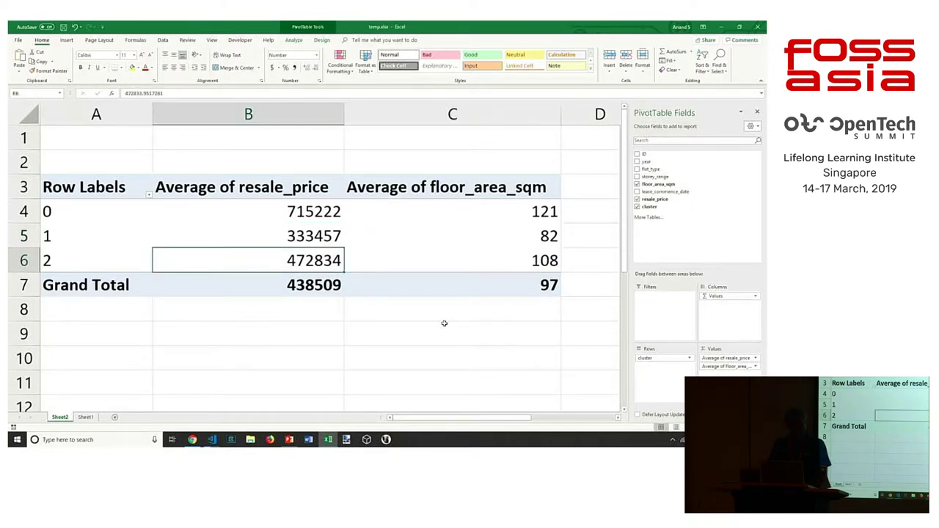
pyautogui.press('Up')
pyautogui.press('Right')
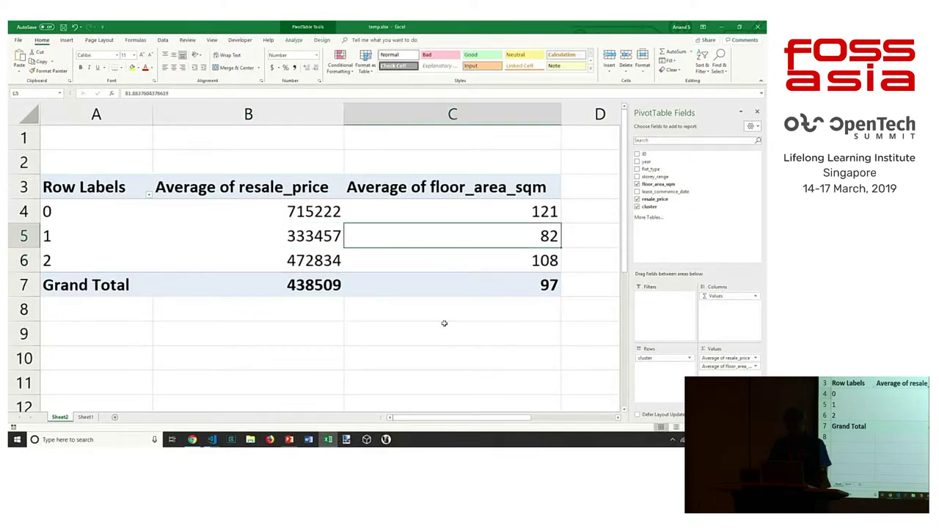
pyautogui.press('Up')
pyautogui.hotkey('shift', 'Left')
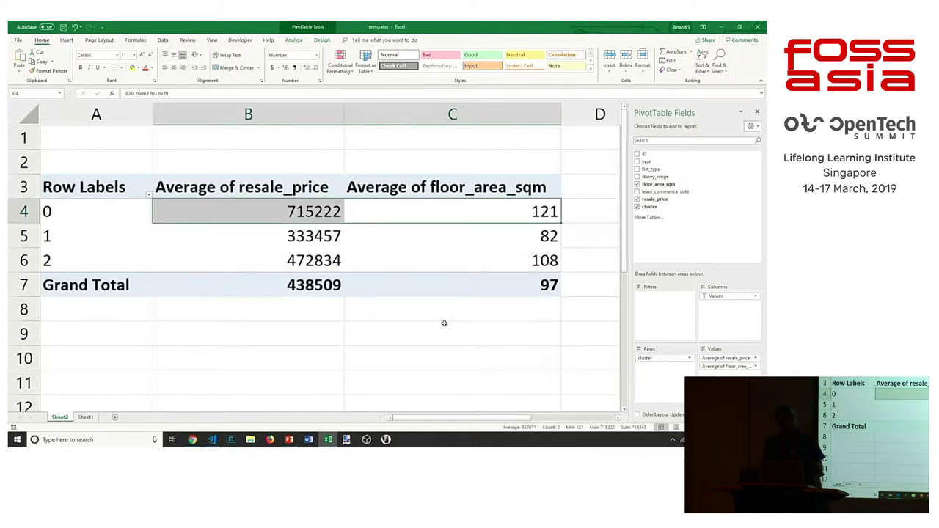